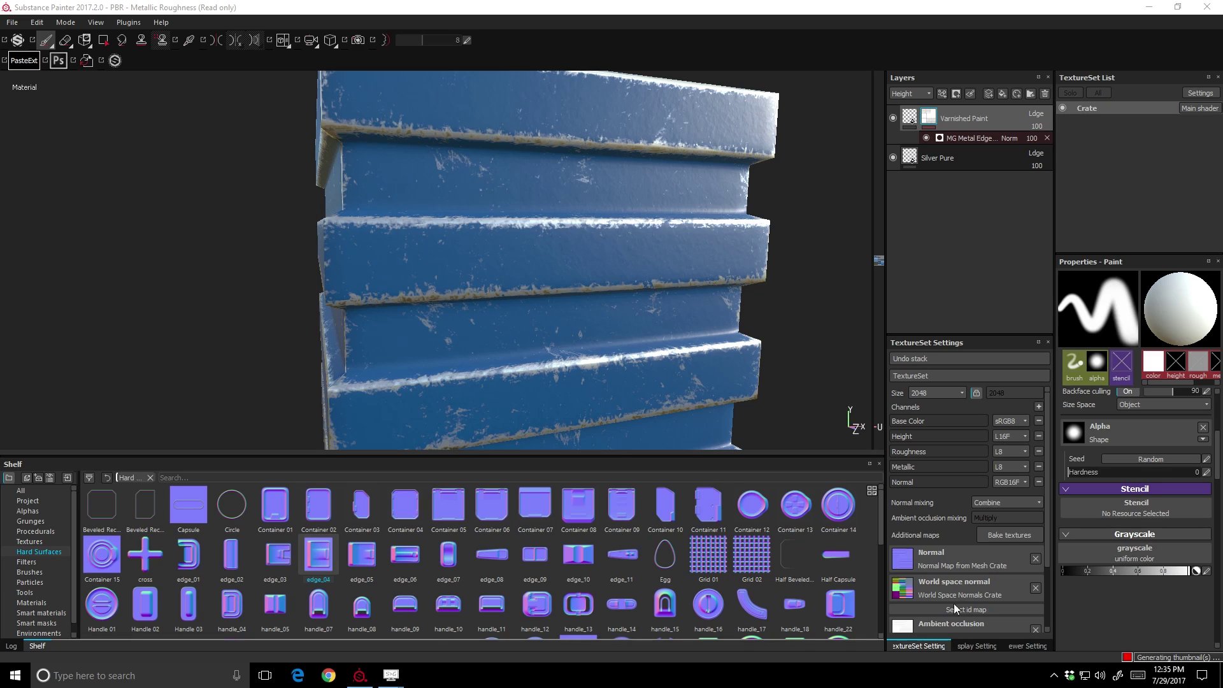
Add a paint layer and set up a hardness-1 brush with edge_04 as its normal material.
left_click(986, 95)
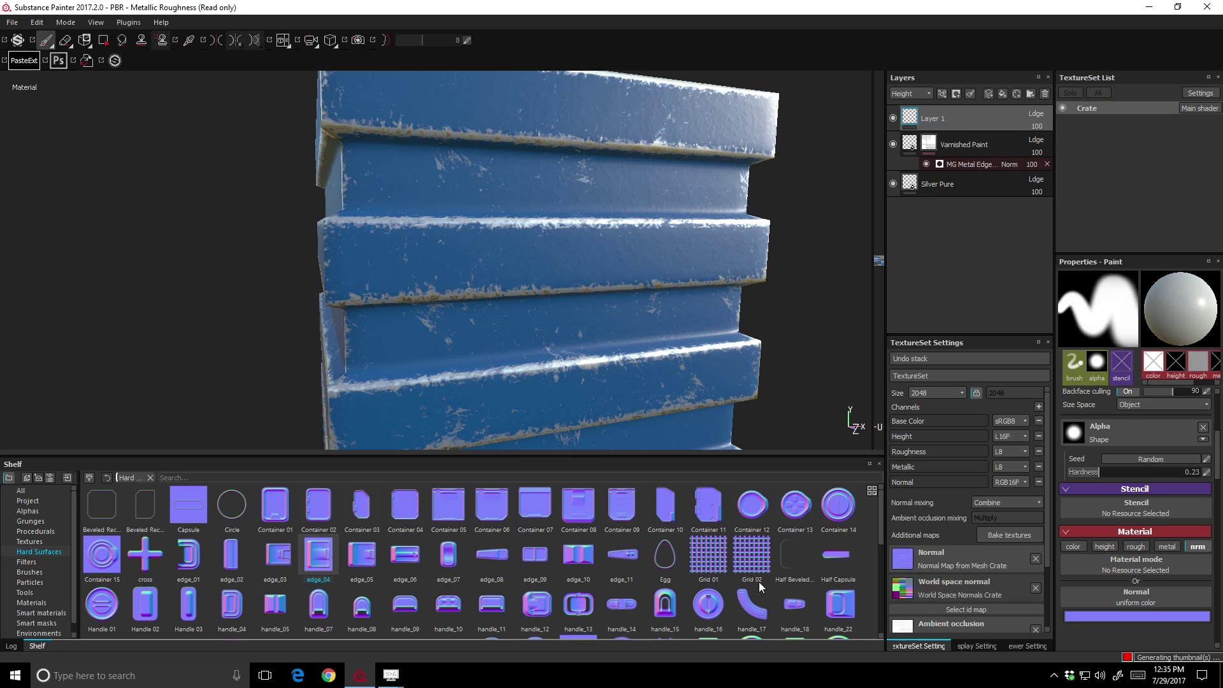
left_click_drag(328, 554, 1137, 594)
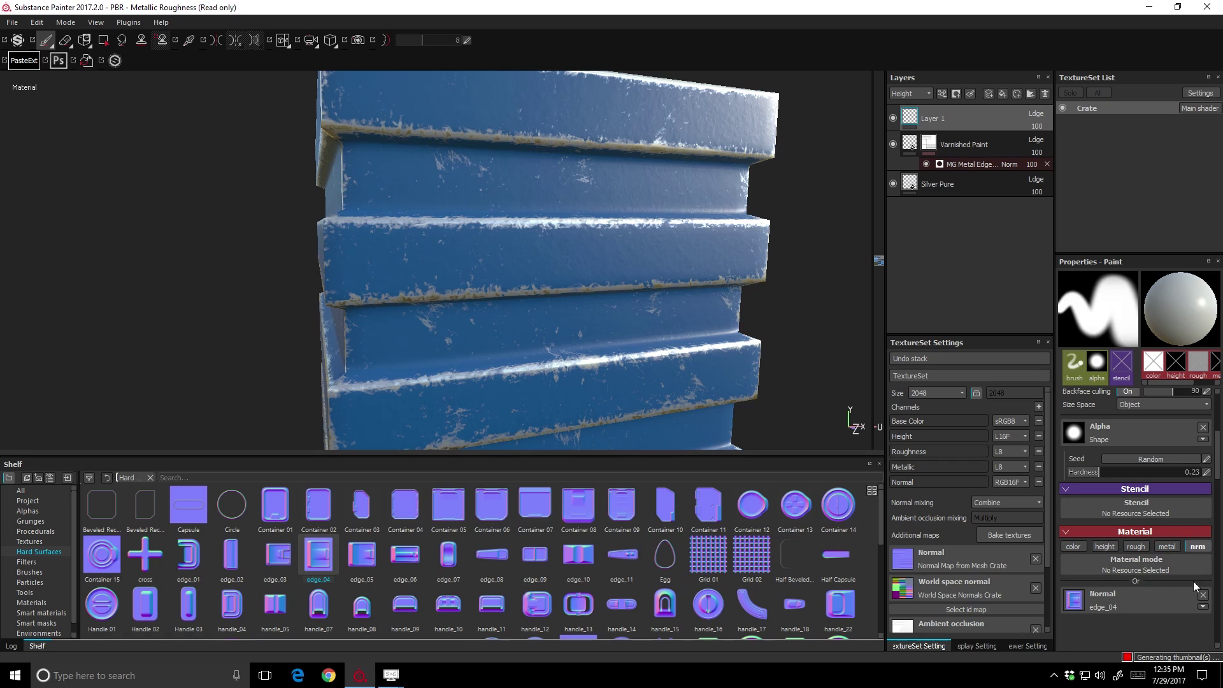
scroll(1156, 528, "up", 2)
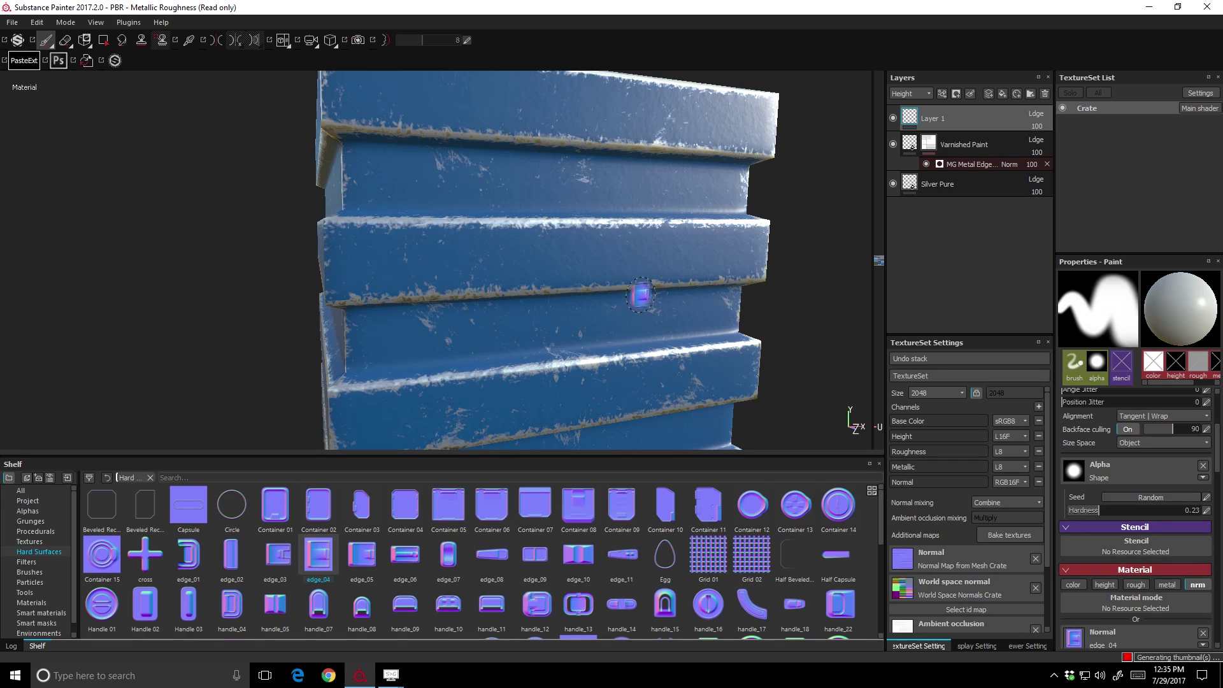
left_click_drag(1100, 508, 1205, 510)
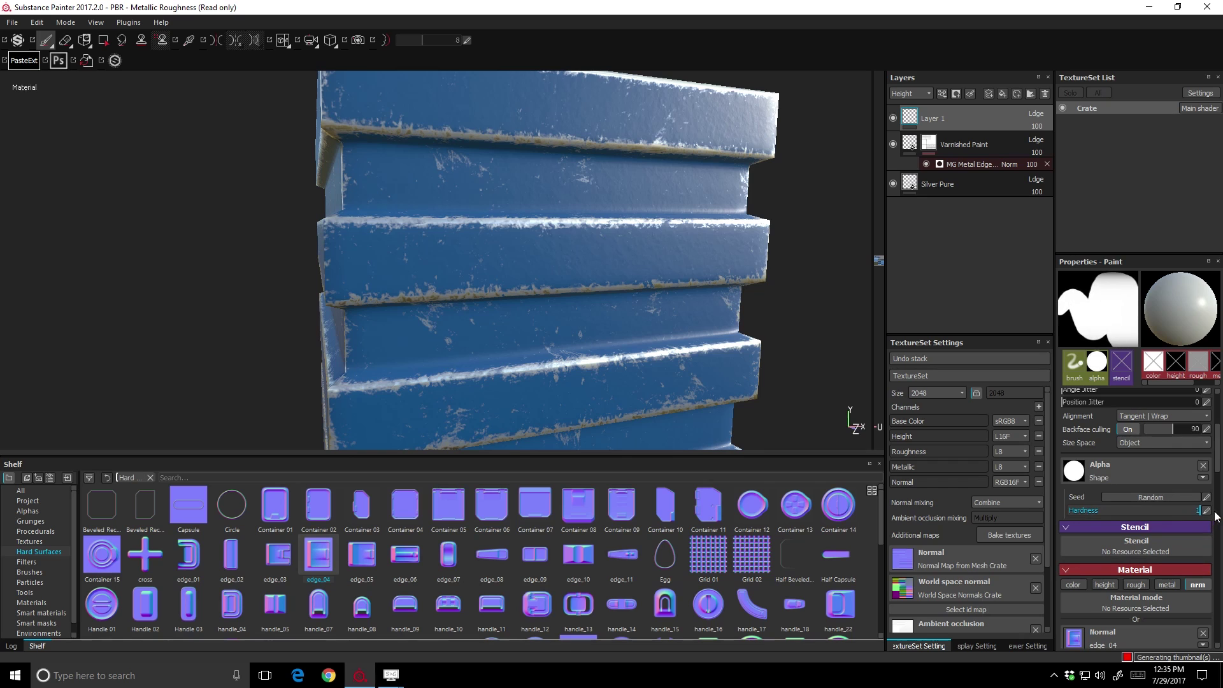
scroll(518, 259, "up", 8)
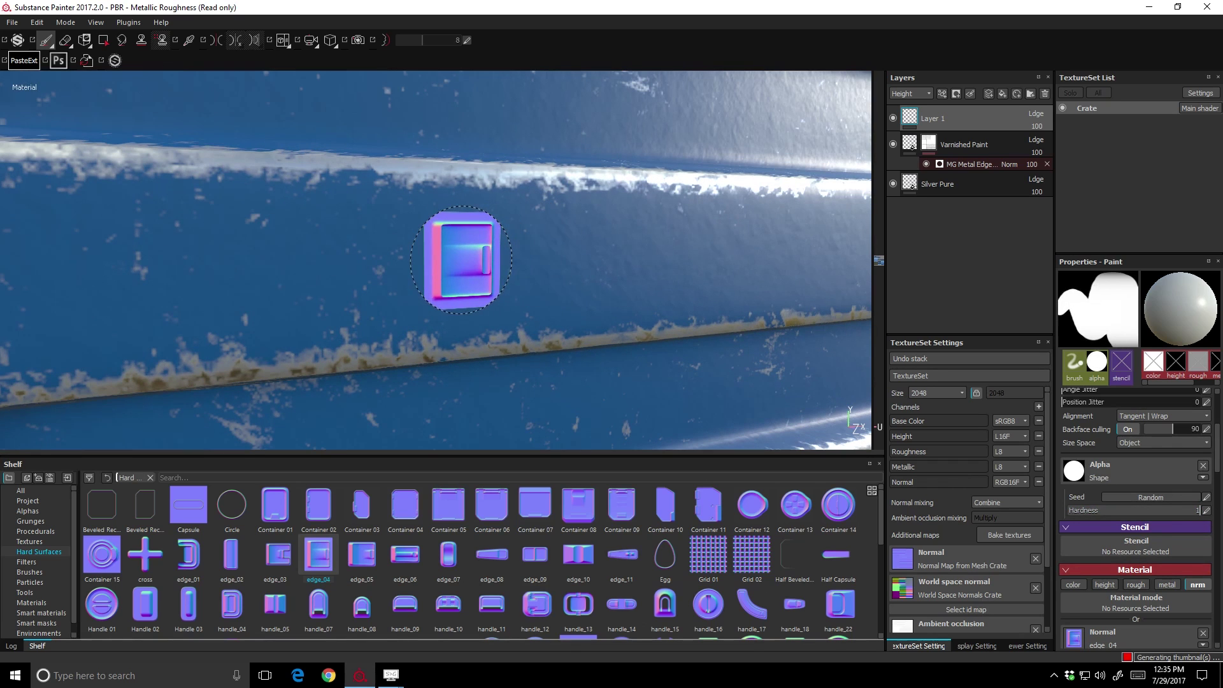
Stamp three edge_04 handle recesses in a row on the crate's blue panel.
left_click(459, 262)
left_click(596, 262)
left_click(731, 255)
left_click_drag(781, 360, 758, 352, "alt")
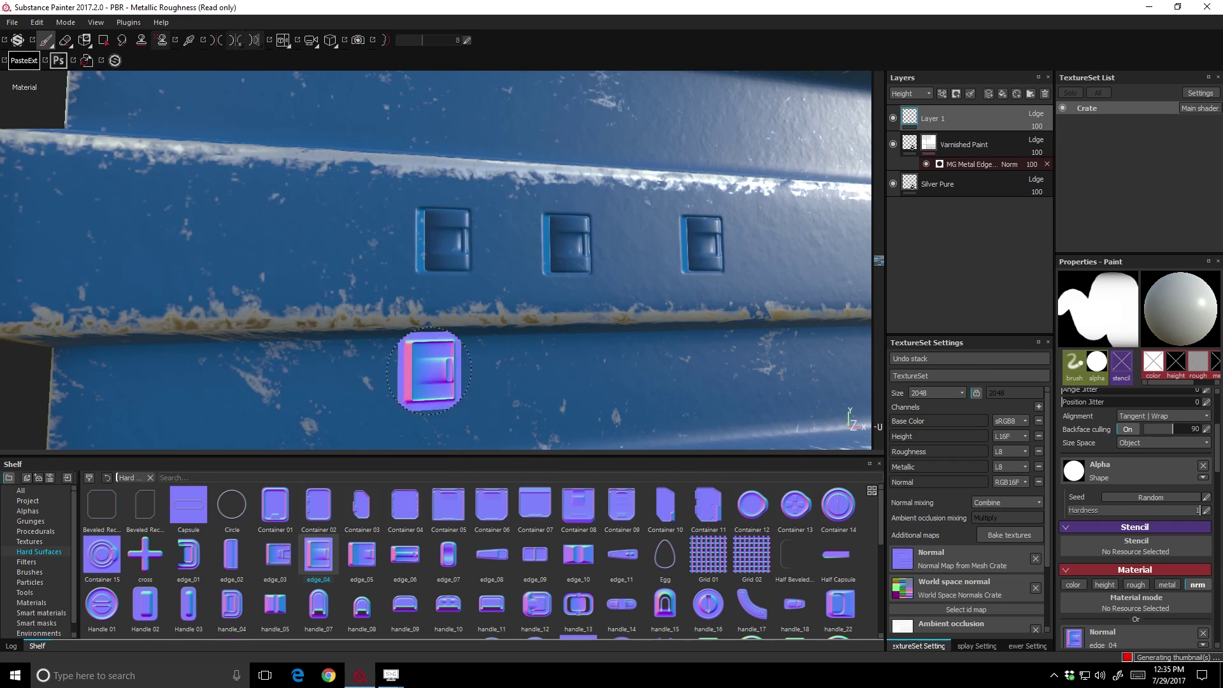
mouse_move(731, 390)
left_mouse_down("alt")
mouse_move(772, 401)
mouse_move(751, 370)
left_mouse_up("alt")
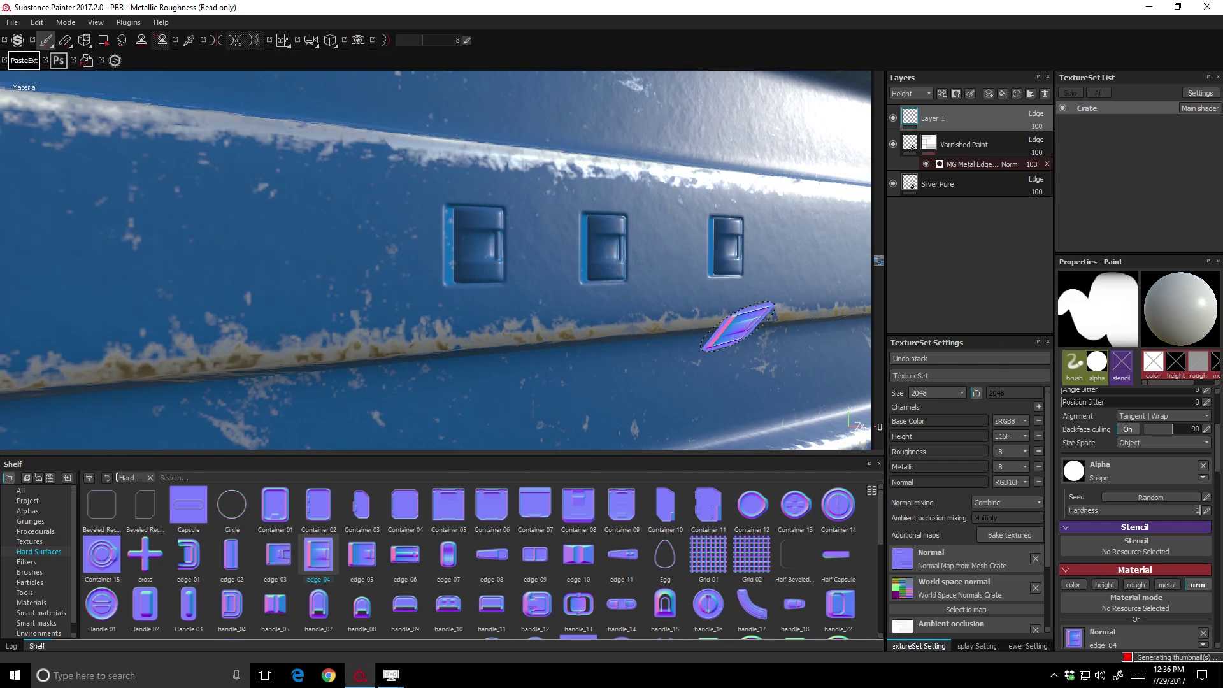
Add an anchor point to Layer 1 and move it below Silver Pure.
right_click(949, 117)
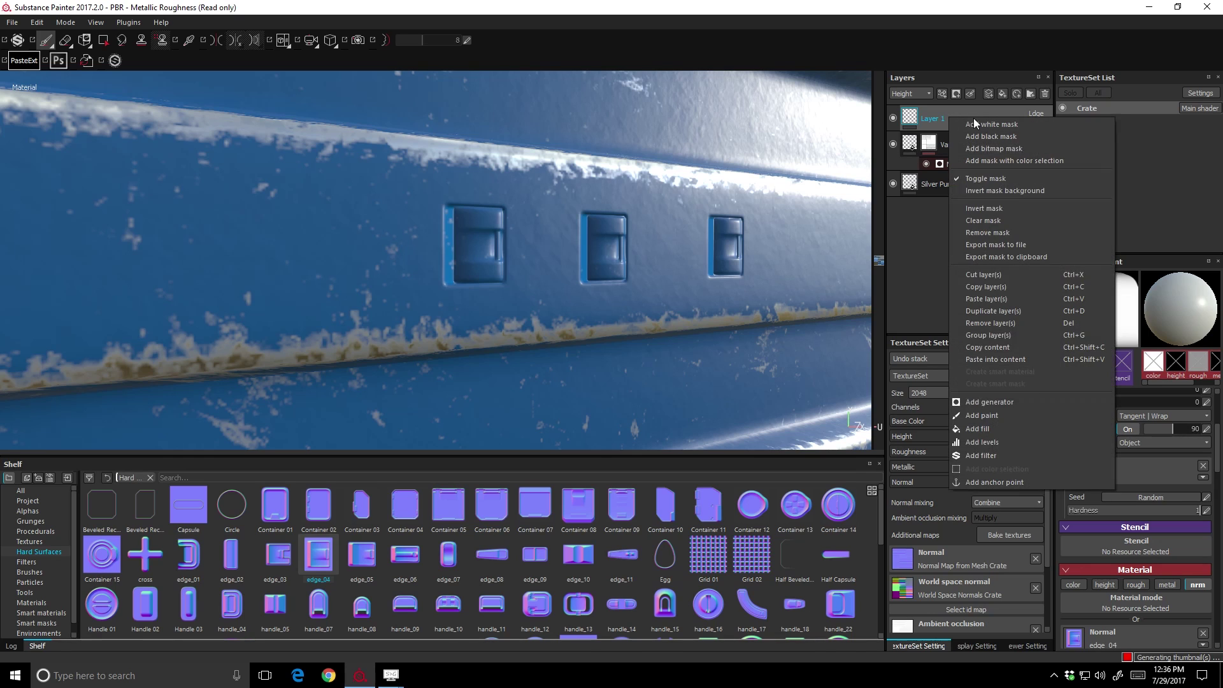
left_click(981, 486)
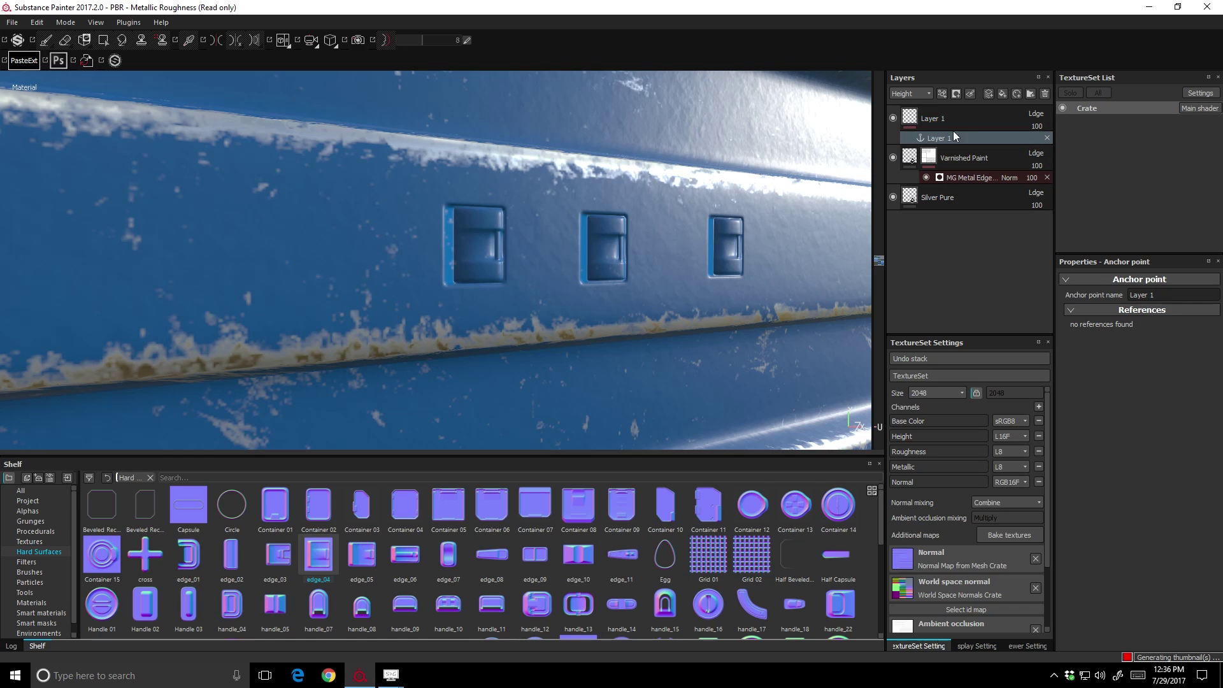
mouse_move(932, 118)
left_mouse_down()
mouse_move(896, 188)
mouse_move(933, 214)
left_mouse_up()
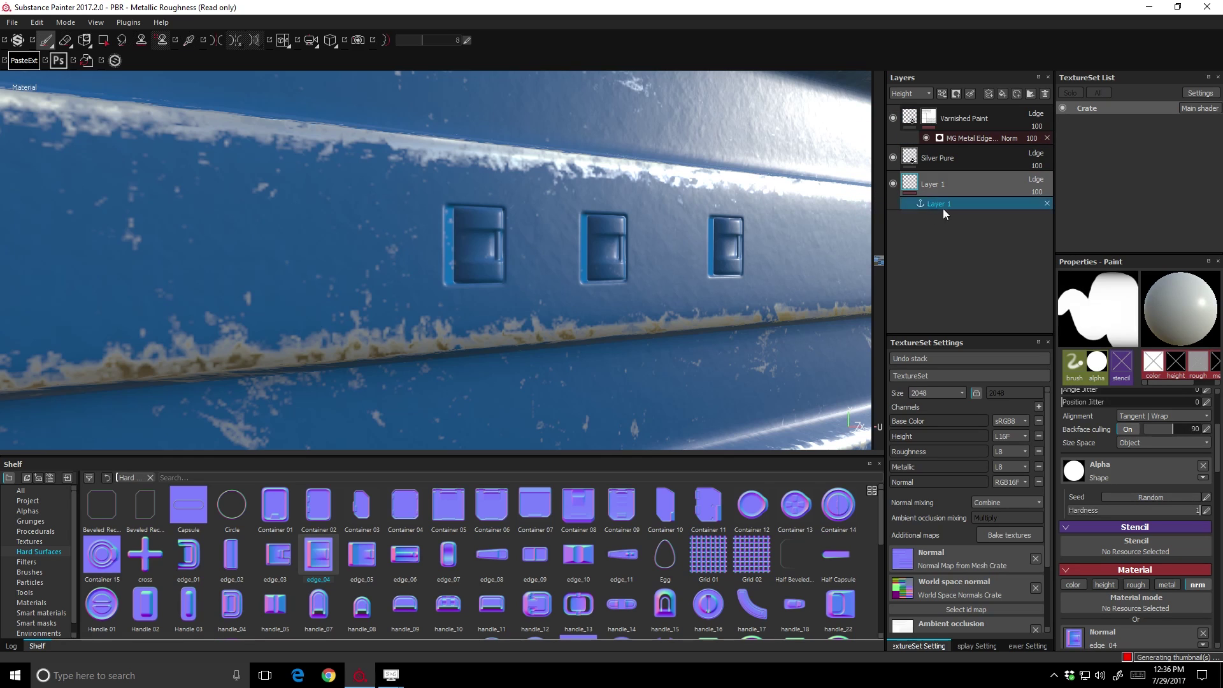
Enable the edge wear generator's micro normal and feed it the Layer 1 anchor point.
left_click(958, 136)
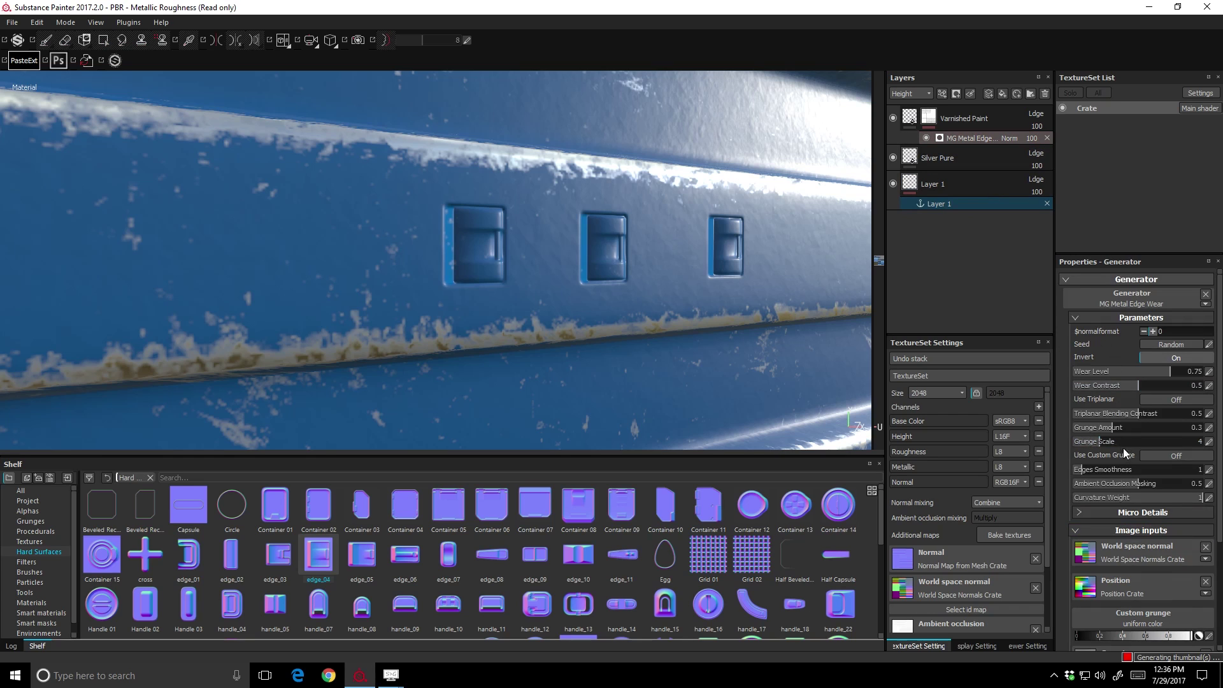
scroll(1122, 448, "down", 3)
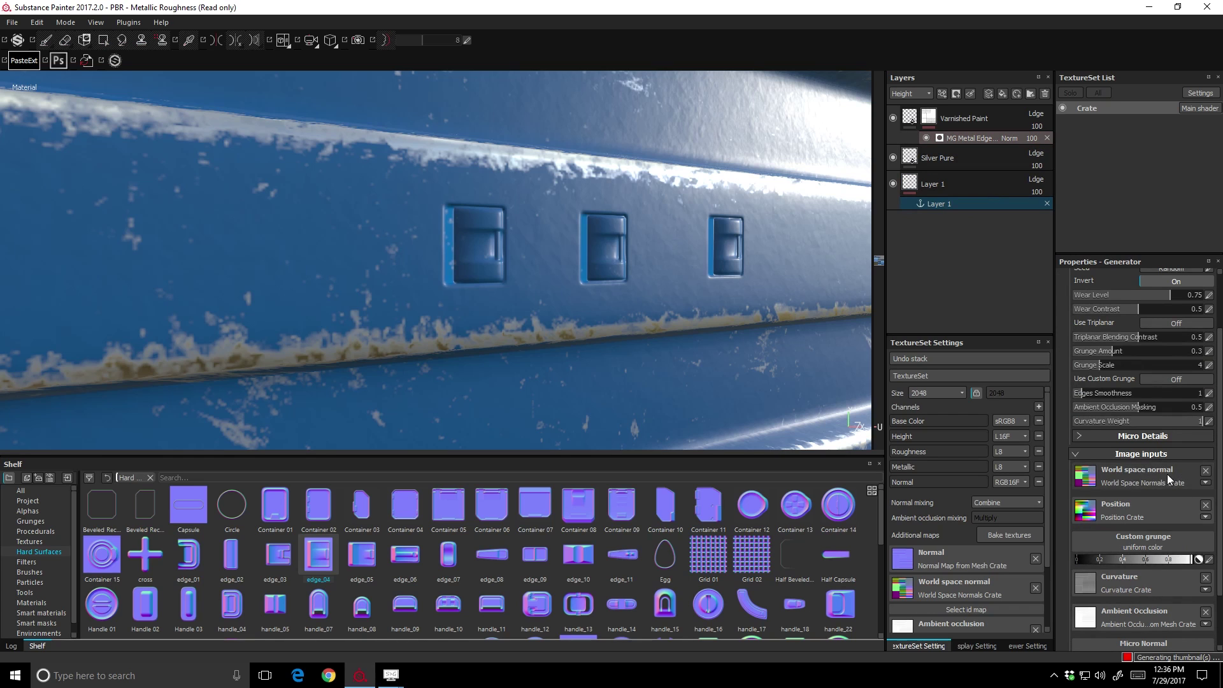
left_click(1080, 435)
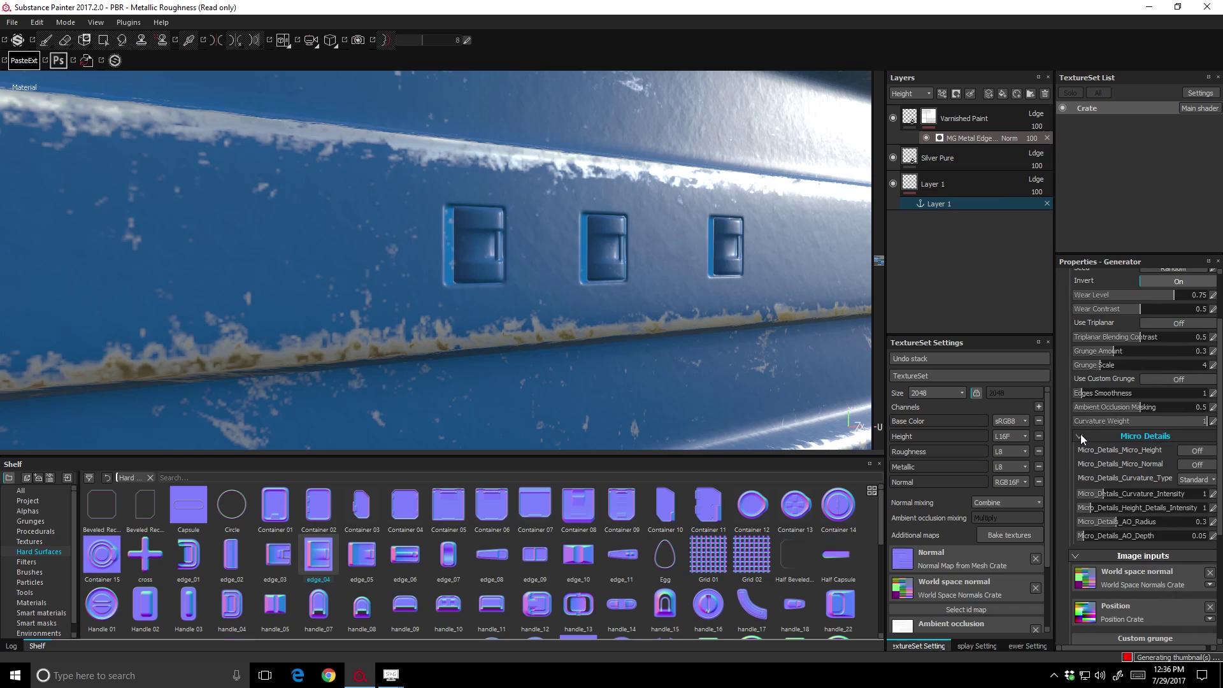
left_click(1181, 465)
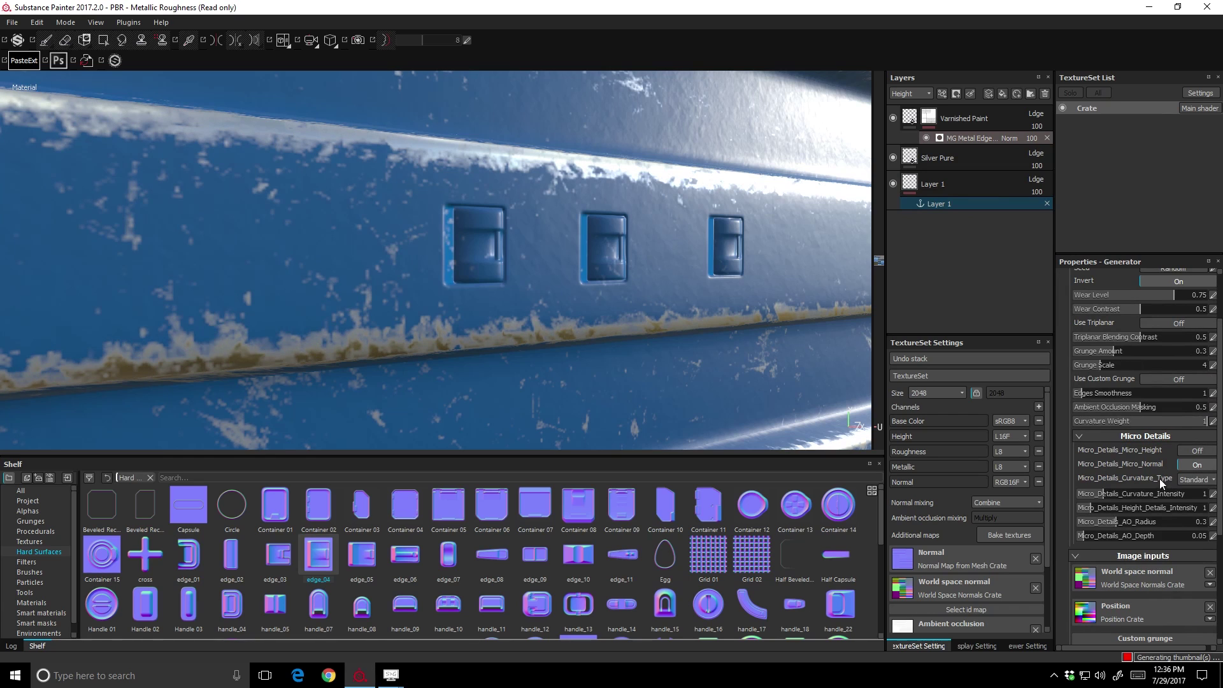
scroll(1136, 513, "down", 4)
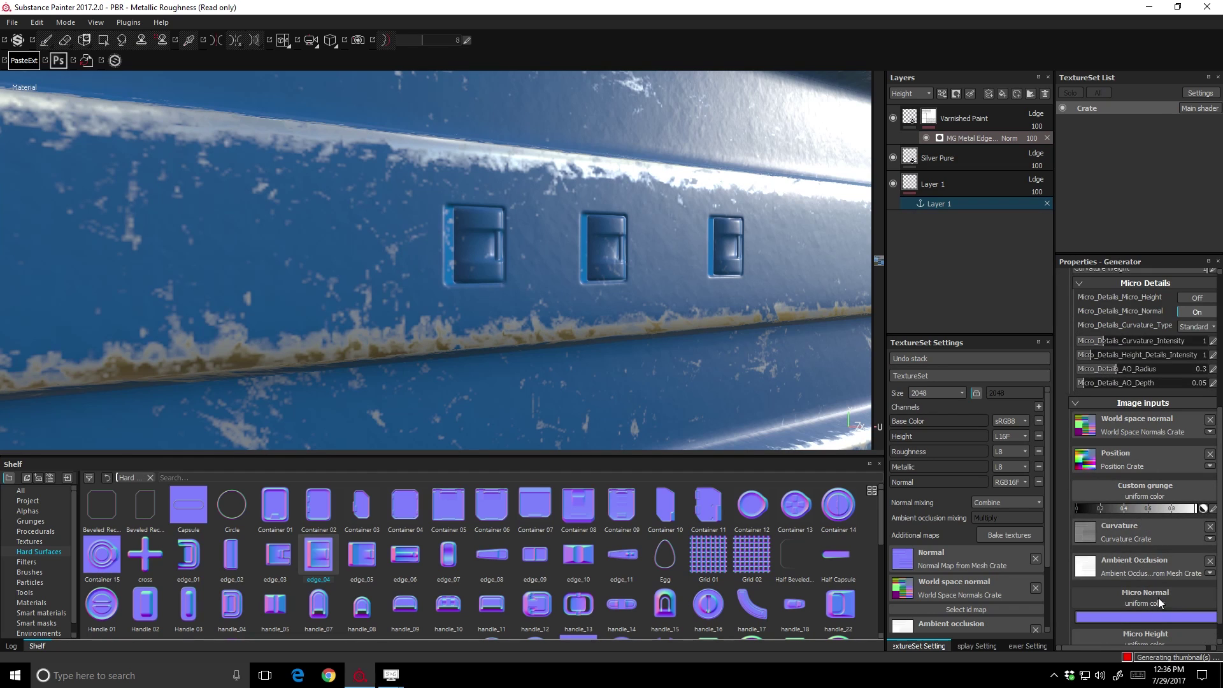
left_click(1158, 597)
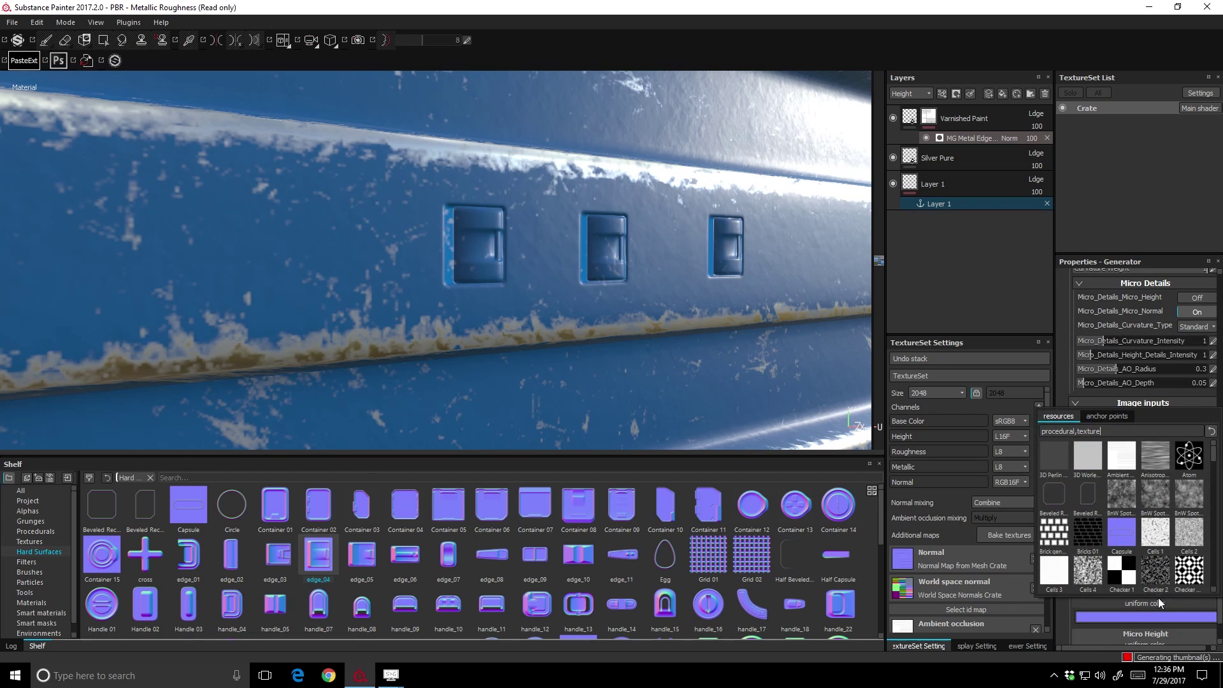
left_click(1102, 416)
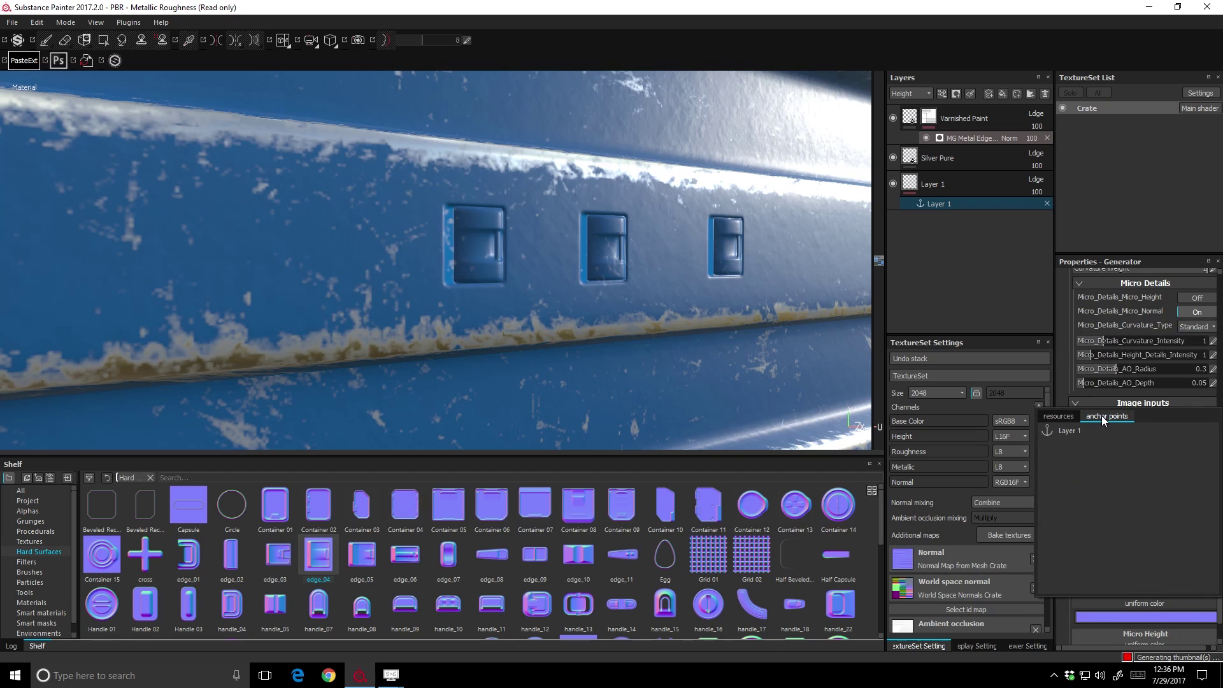
left_click(1071, 431)
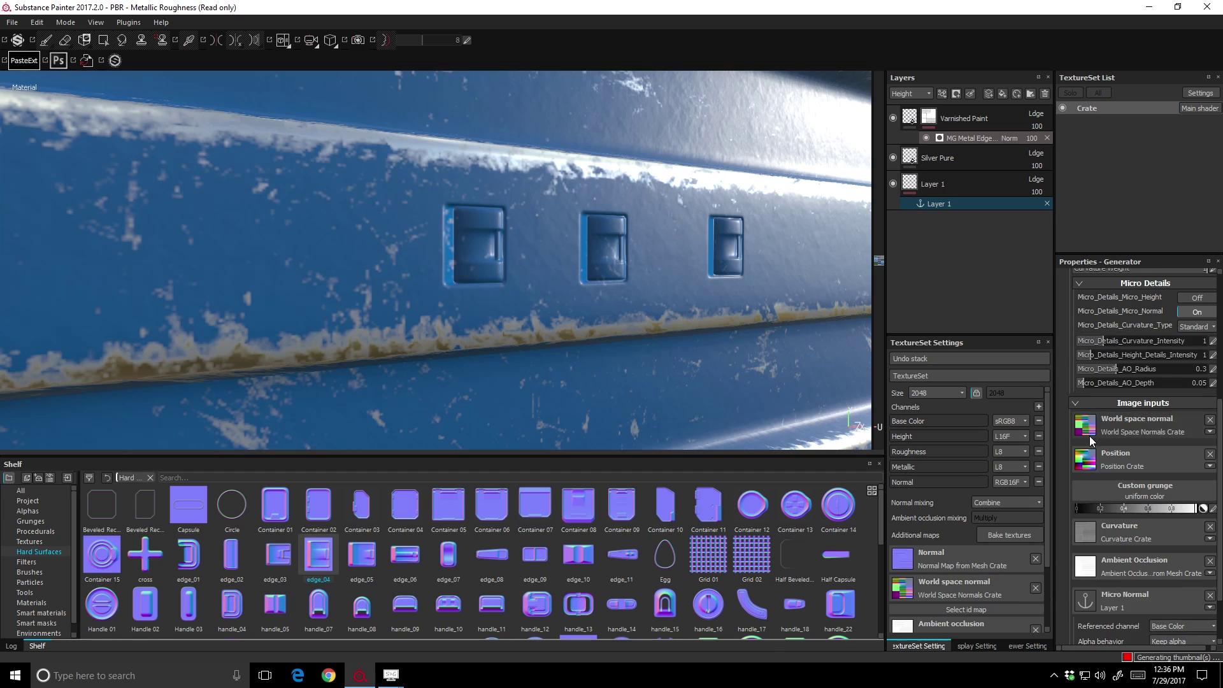
Set the Micro Normal input's referenced channel to Normal.
scroll(1197, 577, "down", 1)
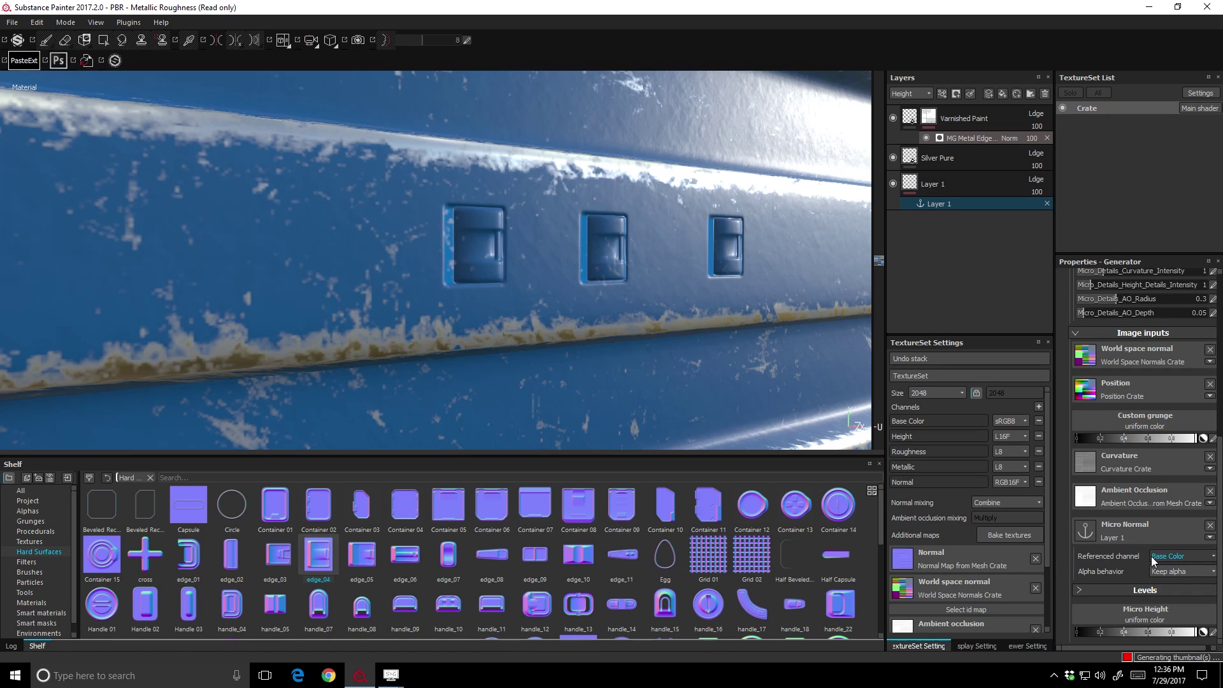
left_click(1184, 555)
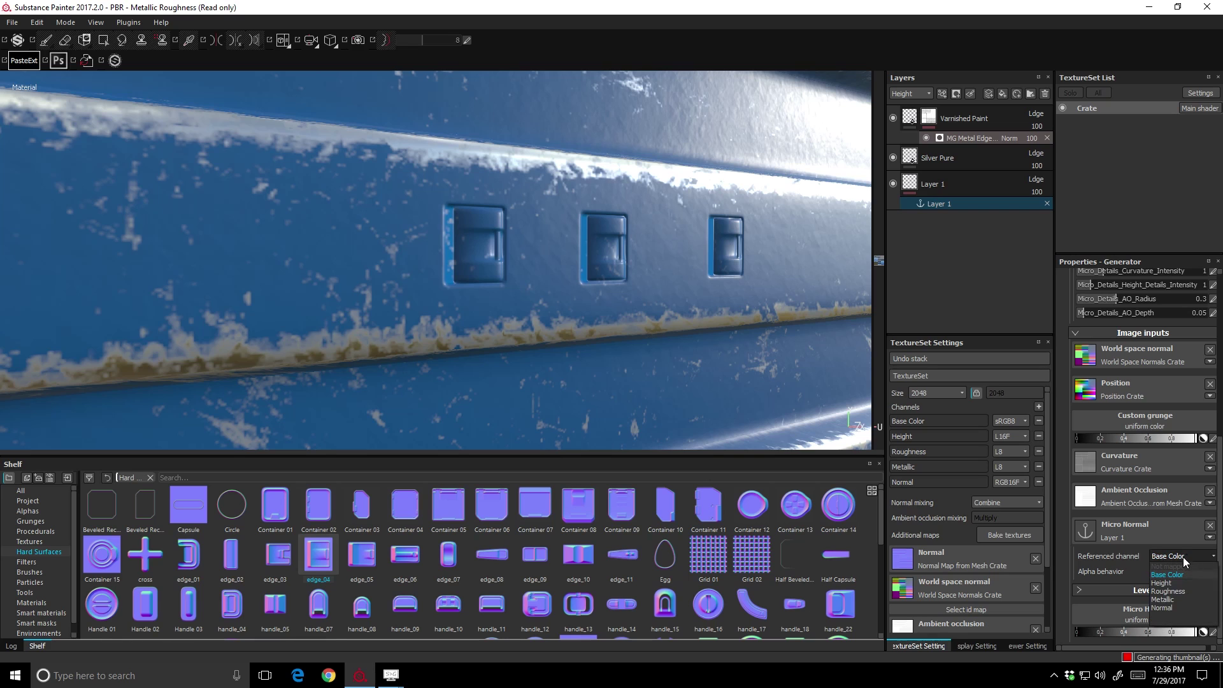
left_click(1168, 605)
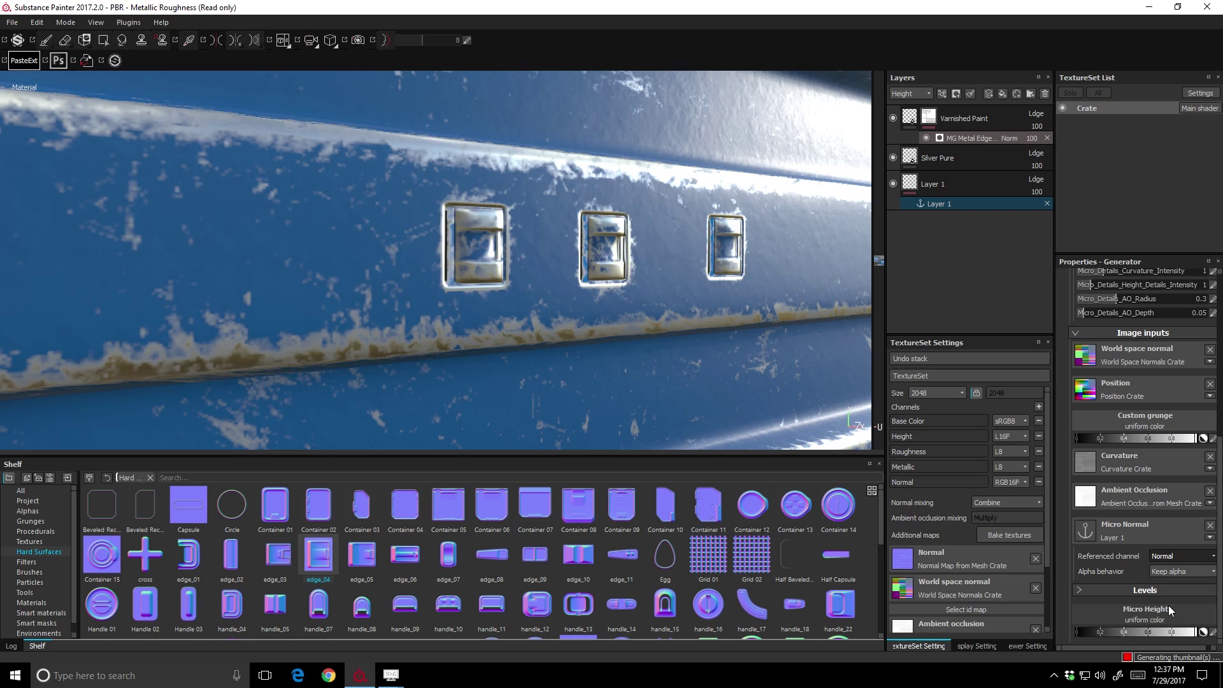
left_click_drag(659, 230, 689, 233, "alt")
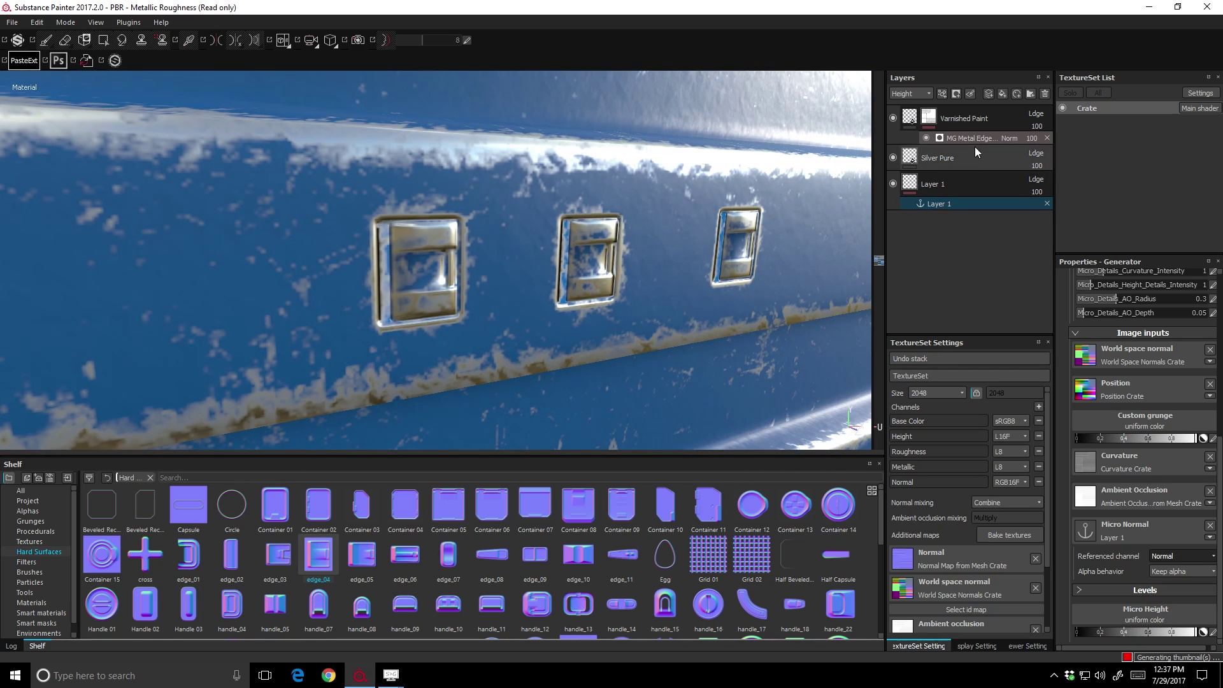
Set the MG Metal Edge Wear generator's Wear Level to 0.69 and view the crate side.
scroll(1133, 342, "up", 5)
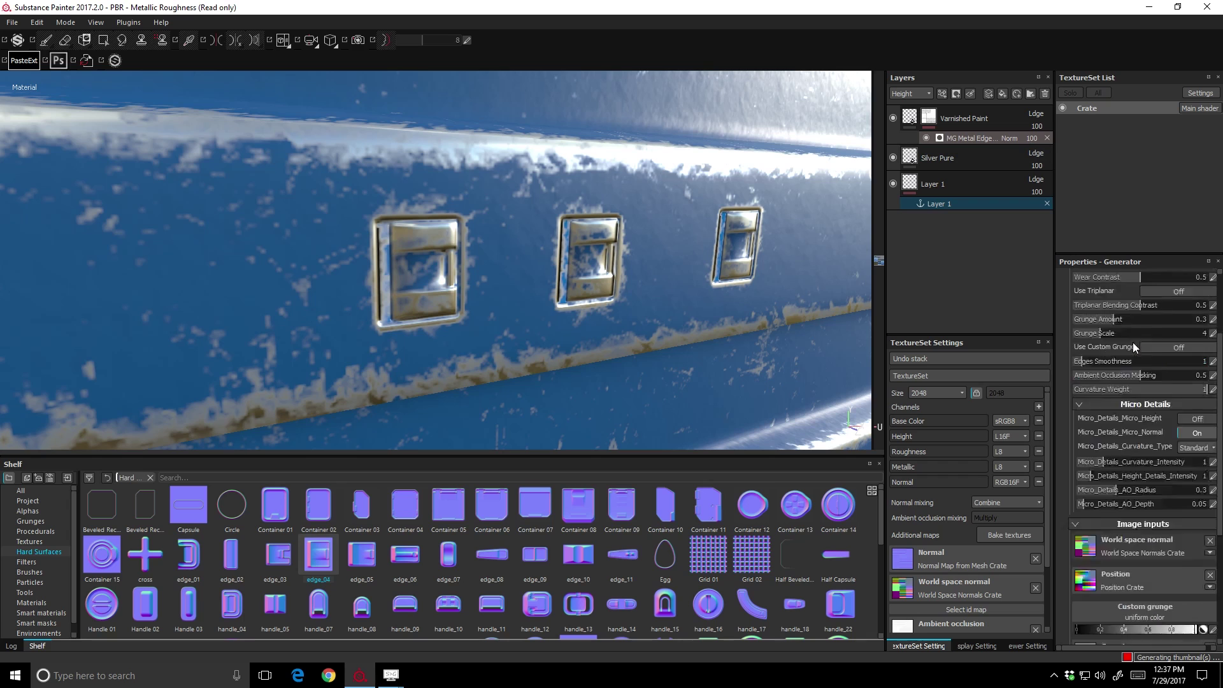
left_click_drag(1138, 342, 1164, 338)
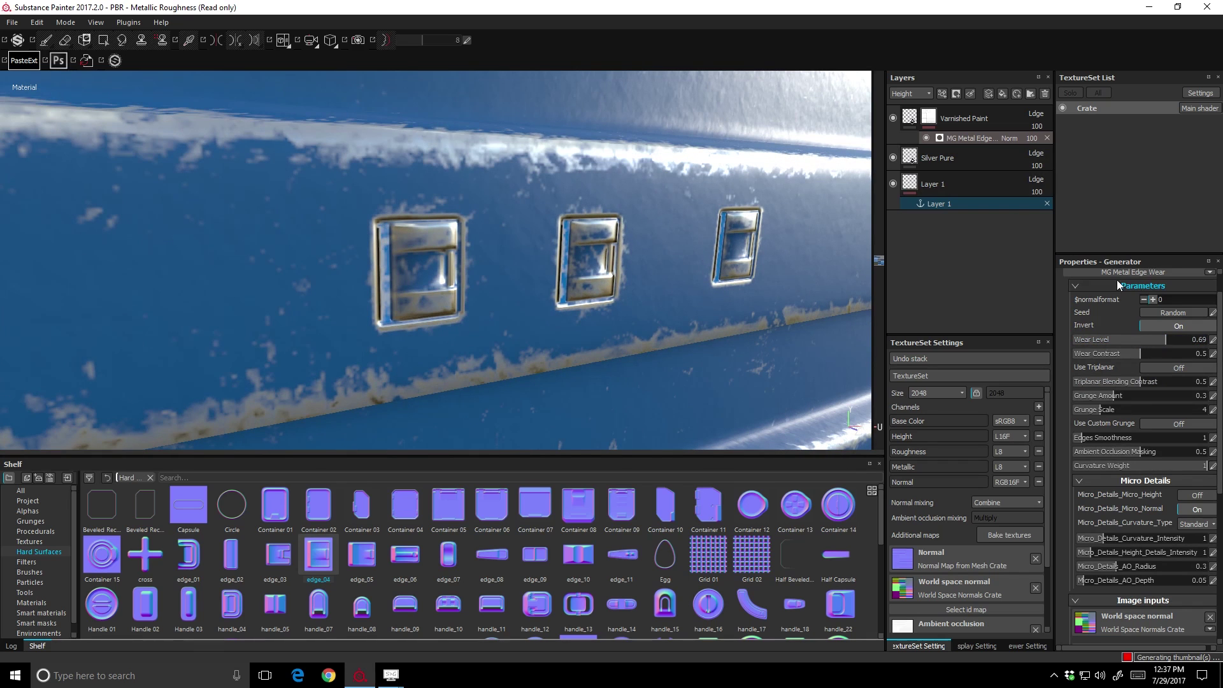
scroll(690, 313, "up", 2)
scroll(690, 312, "down", 5)
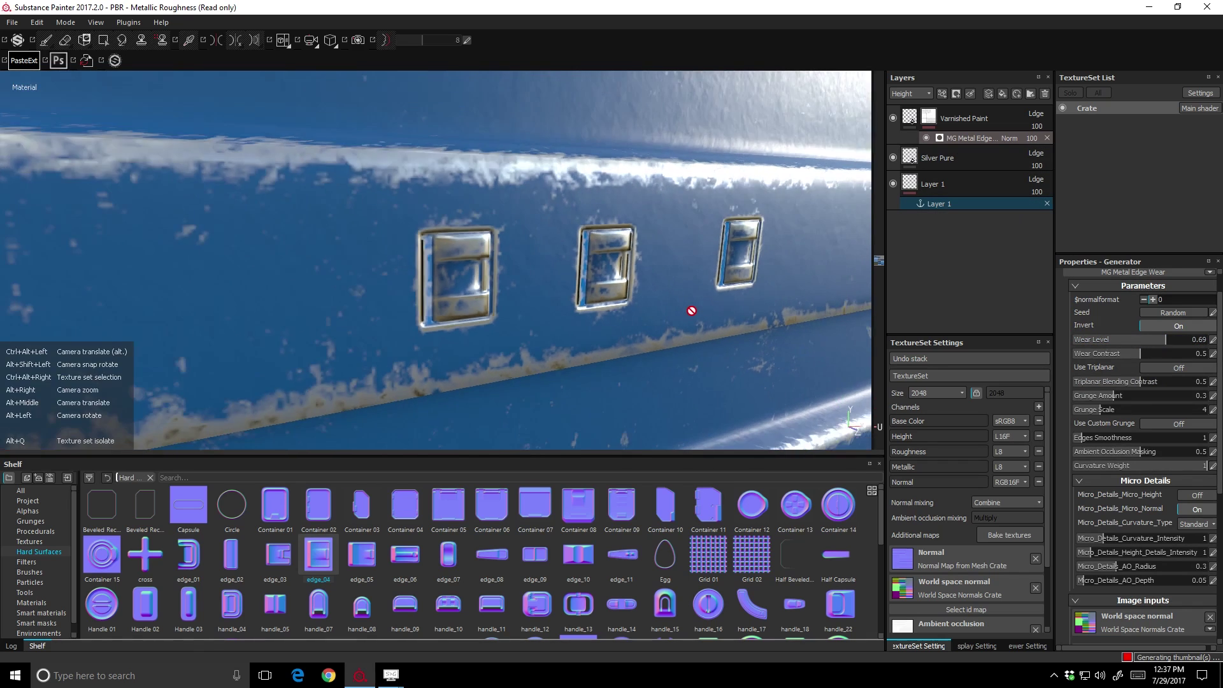
left_click_drag(690, 311, 721, 299, "alt")
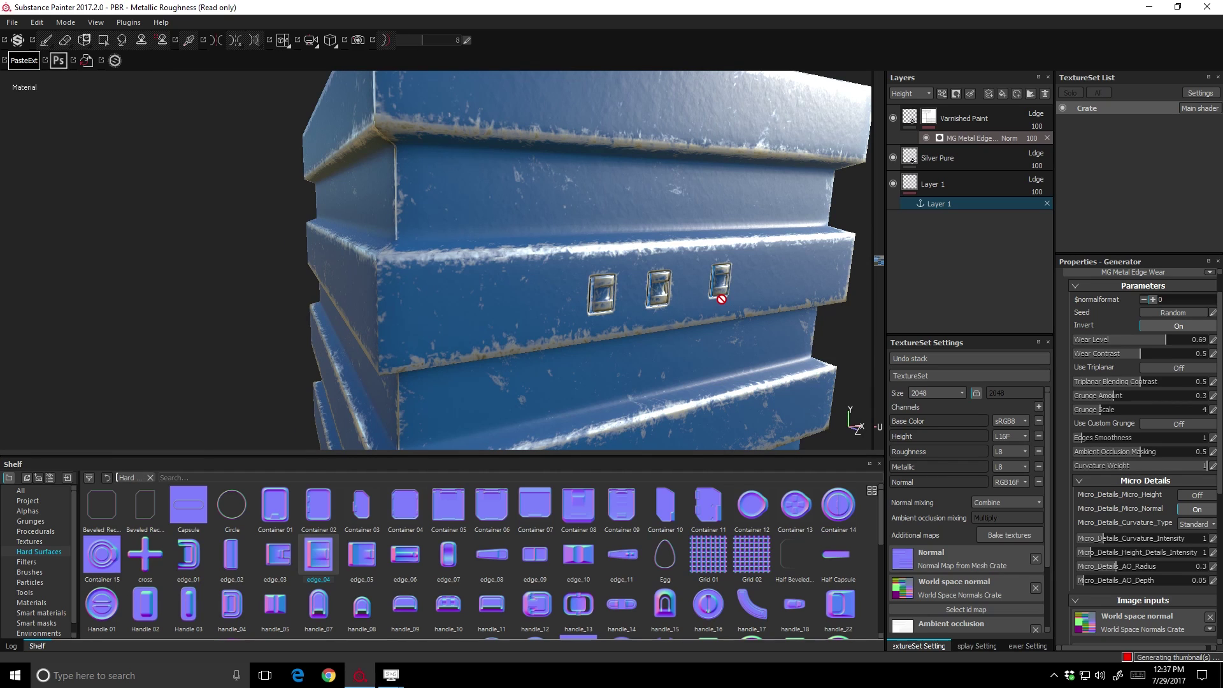
Cut Layer 1 and paste it back below Varnished Paint.
right_click(953, 190)
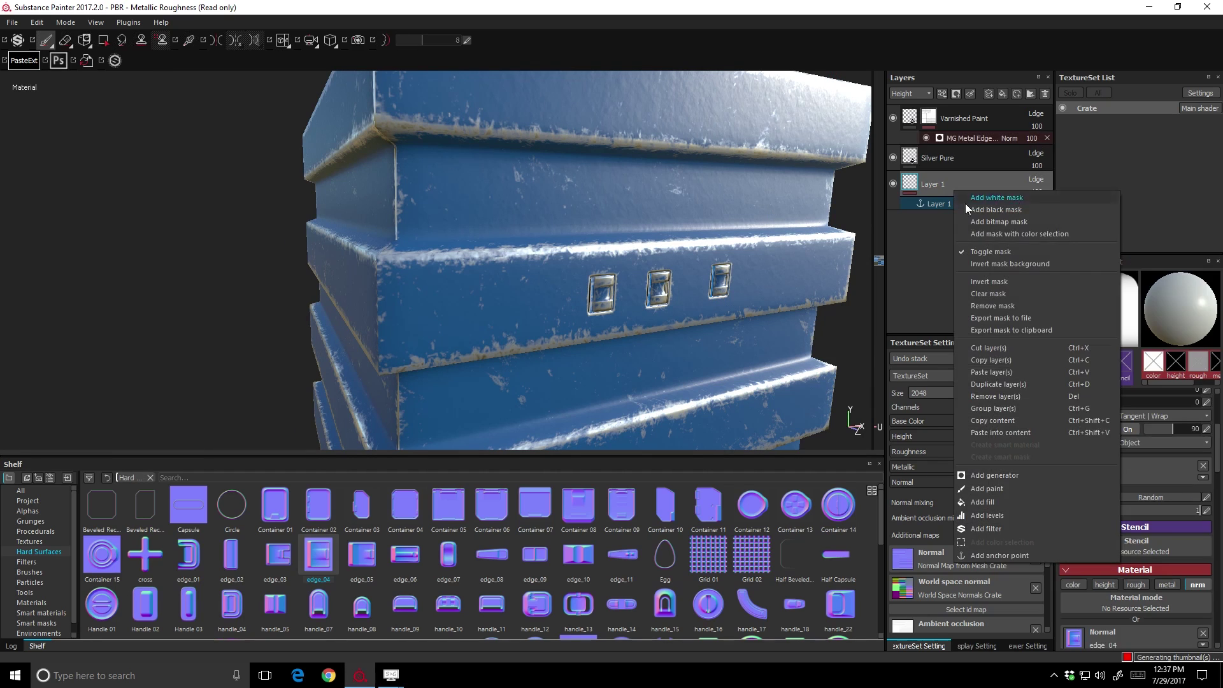
left_click(1003, 349)
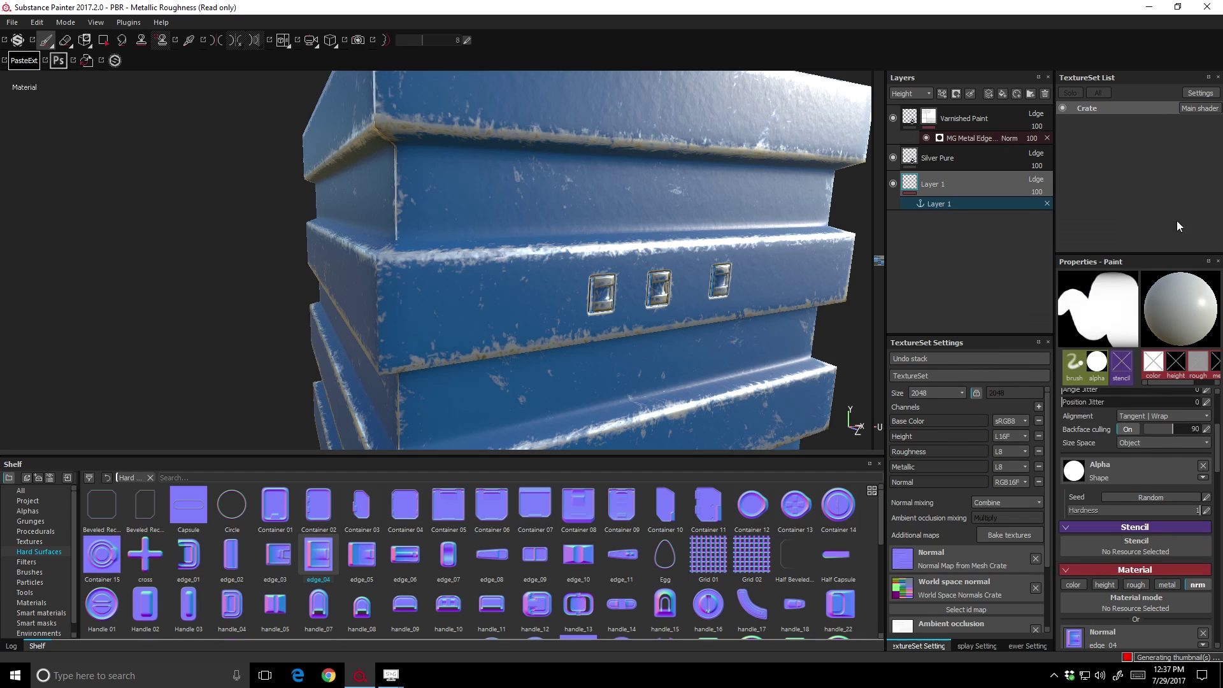
left_click(987, 94)
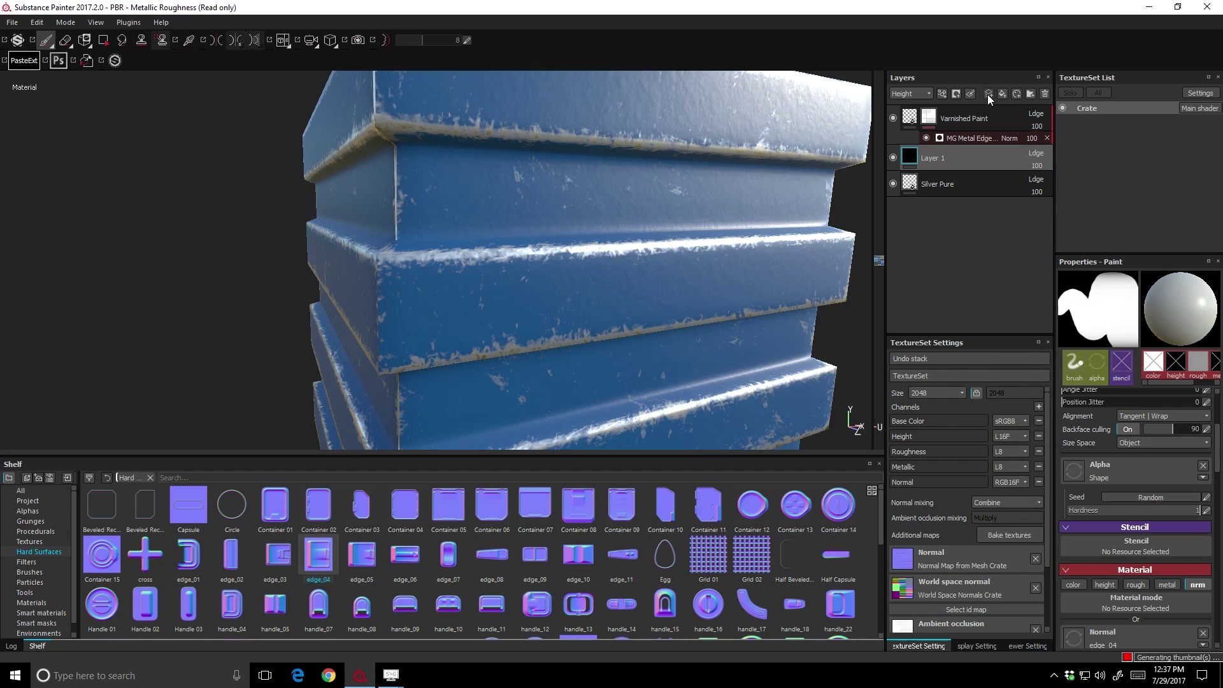
Restamp three recessed edge_04 panels in a row along the crate side.
mouse_move(576, 294)
left_mouse_down("alt")
mouse_move(601, 293)
mouse_move(576, 284)
left_mouse_up("alt")
scroll(601, 293, "up", 5)
left_click(567, 286)
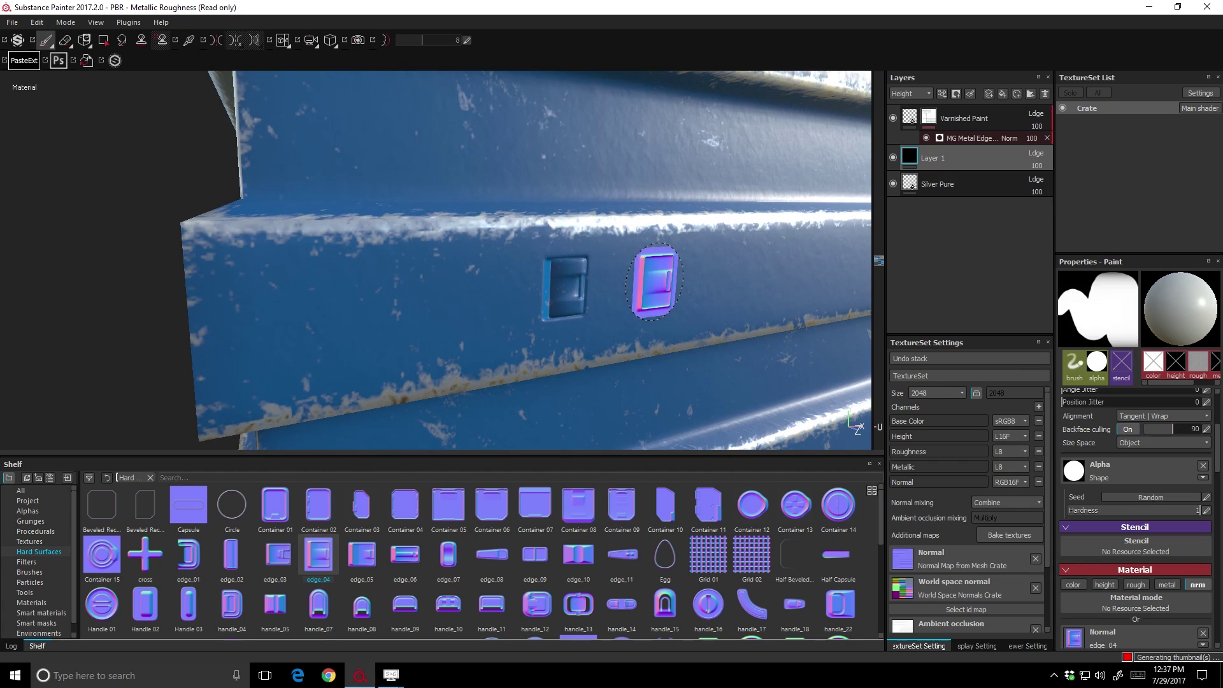
left_click(656, 282)
left_click(732, 278)
left_click_drag(855, 341, 875, 290, "alt")
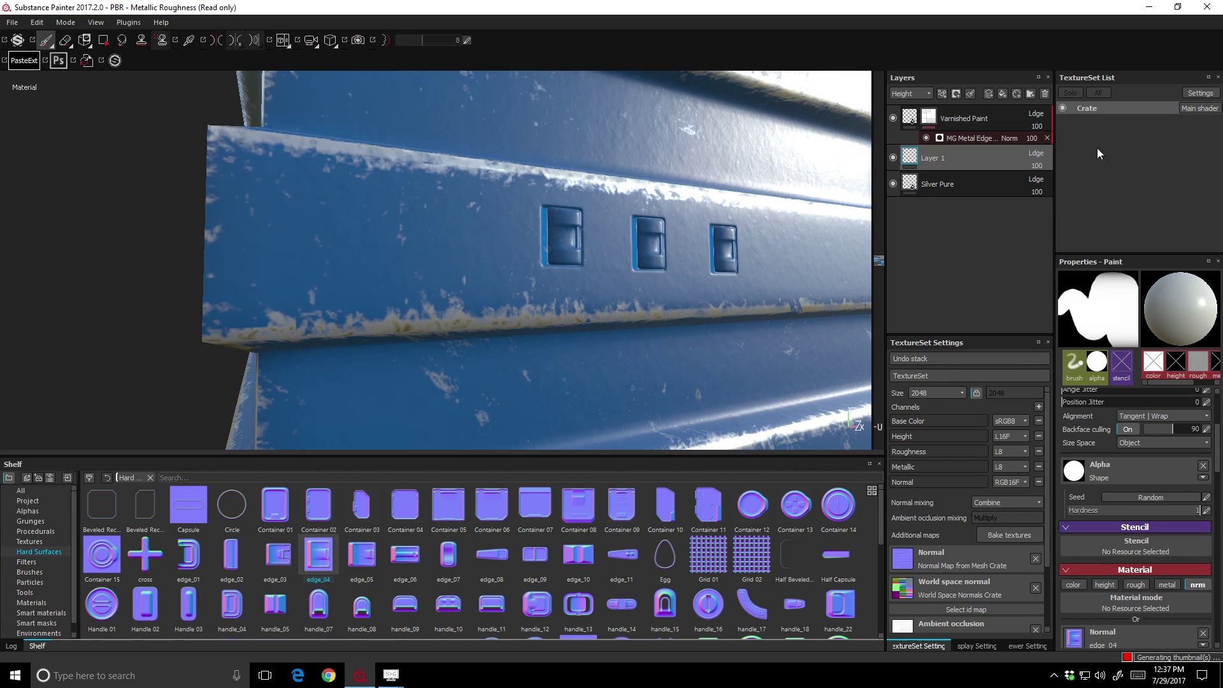
right_click(953, 158)
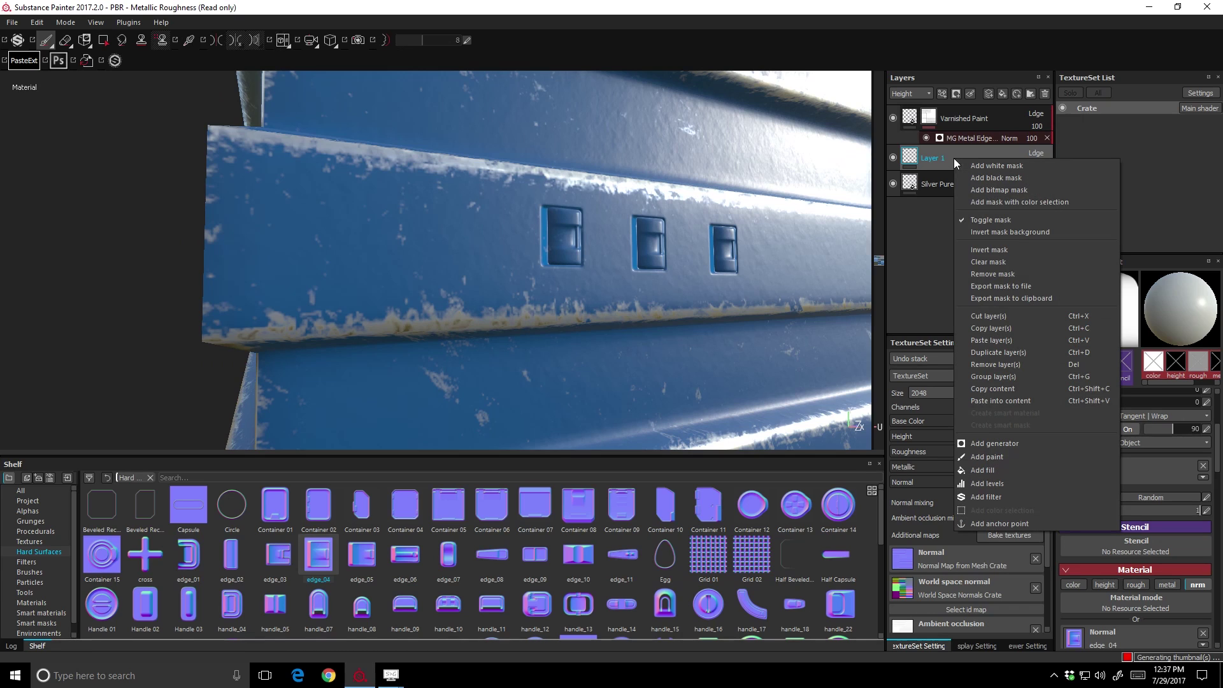
Give Layer 1 a MatFx Detail Edge Wear filter and move it above Varnished Paint.
left_click(982, 497)
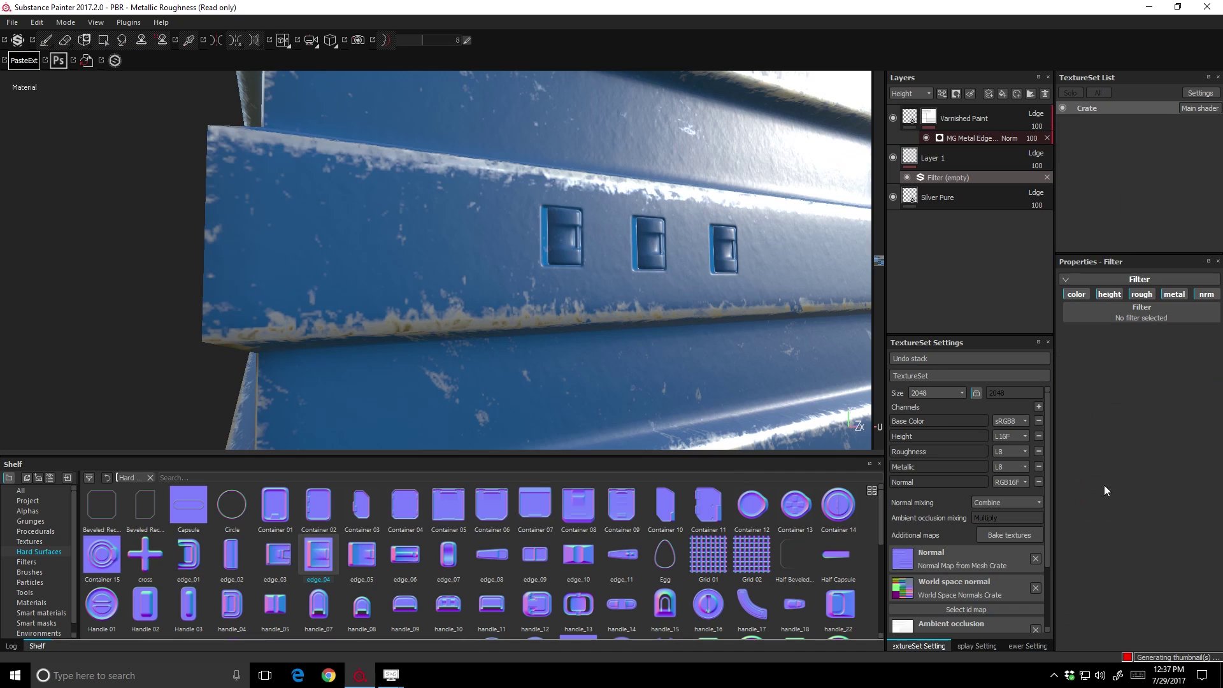
left_click(1151, 313)
scroll(1112, 404, "down", 5)
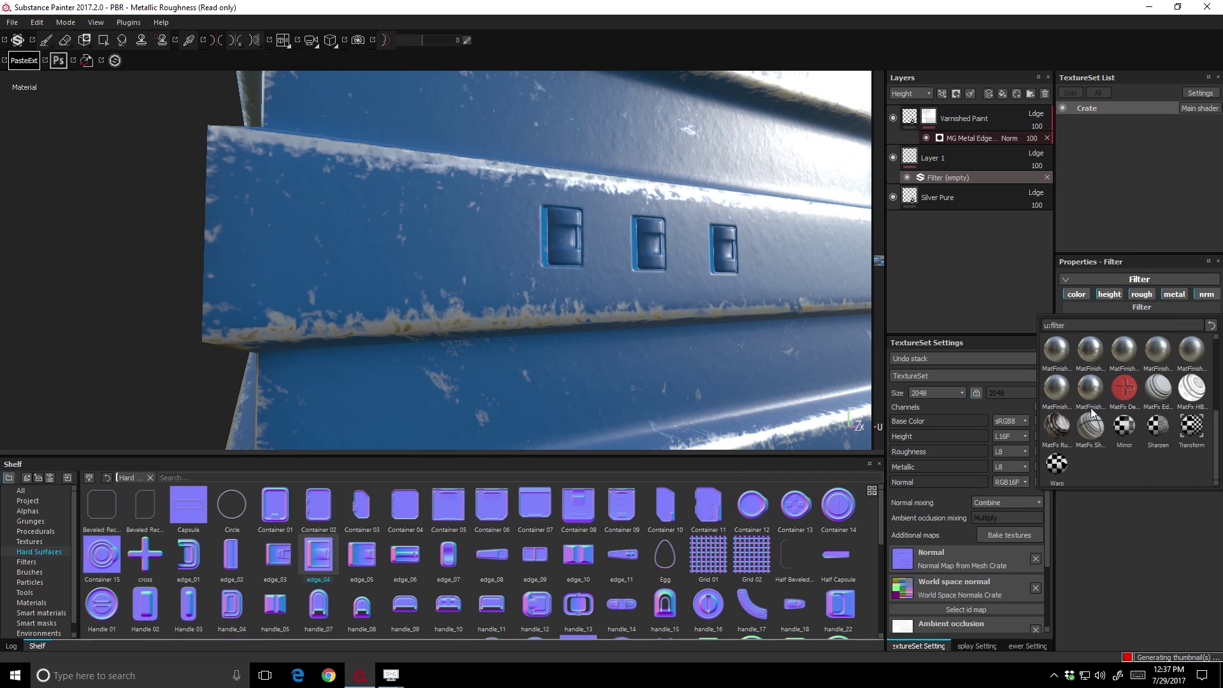
mouse_move(1125, 393)
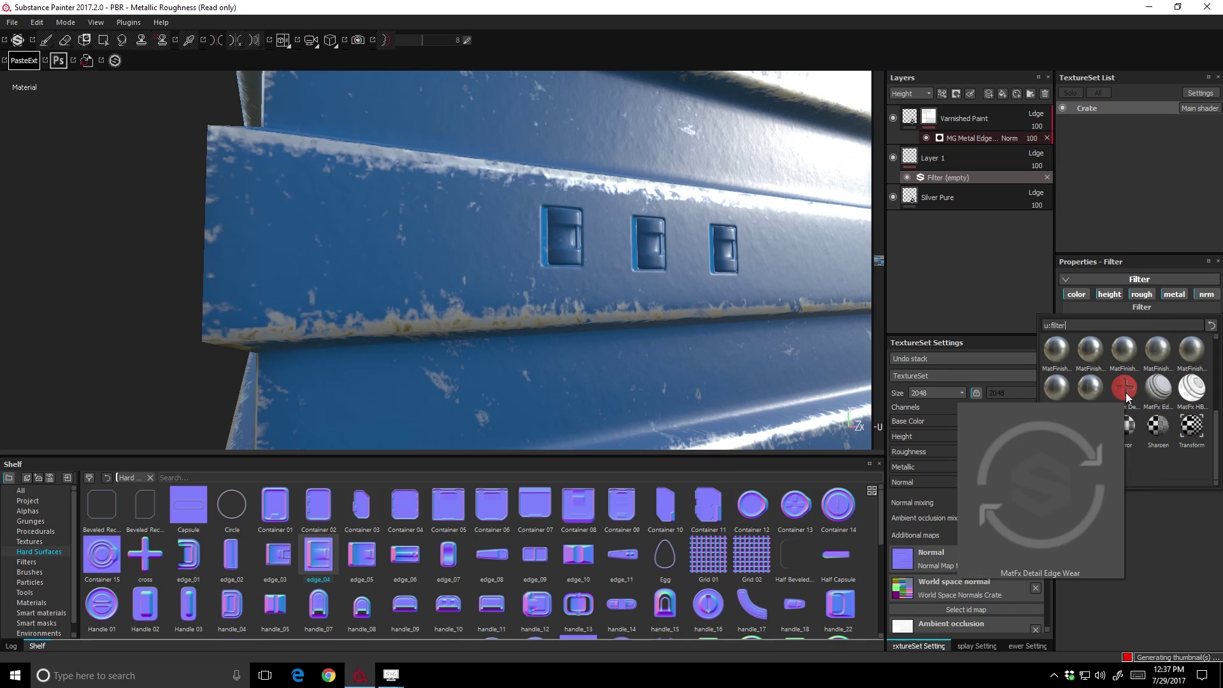
left_click(1125, 393)
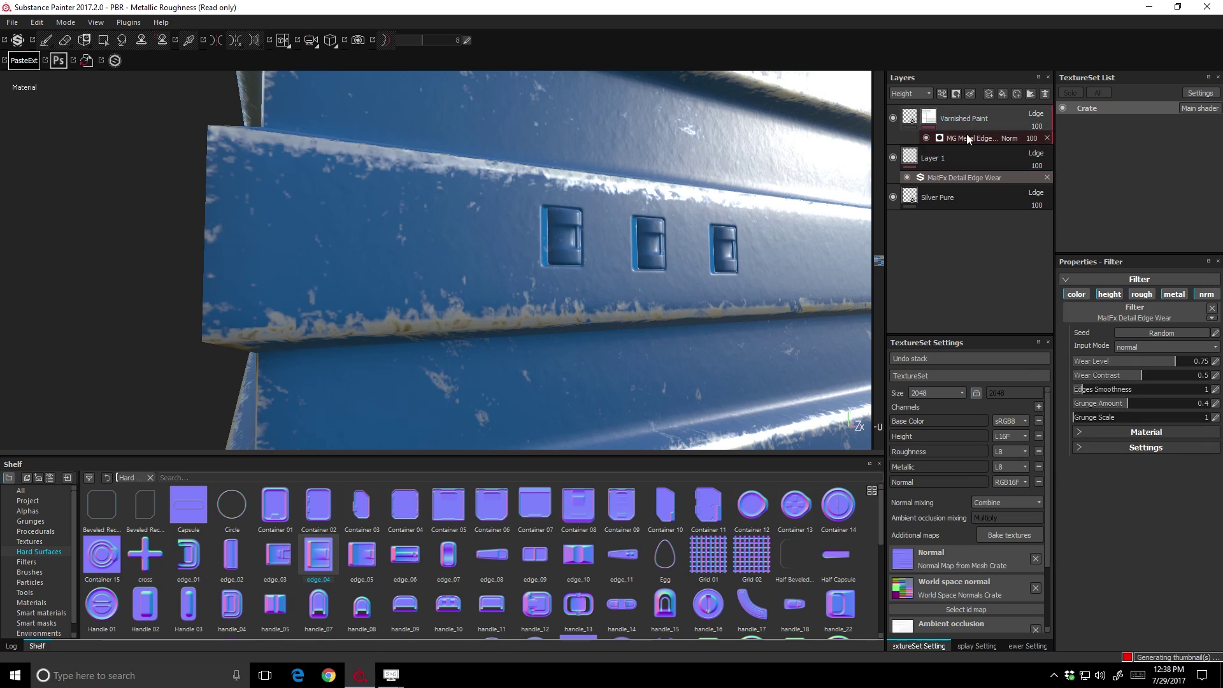
left_click_drag(973, 162, 969, 105)
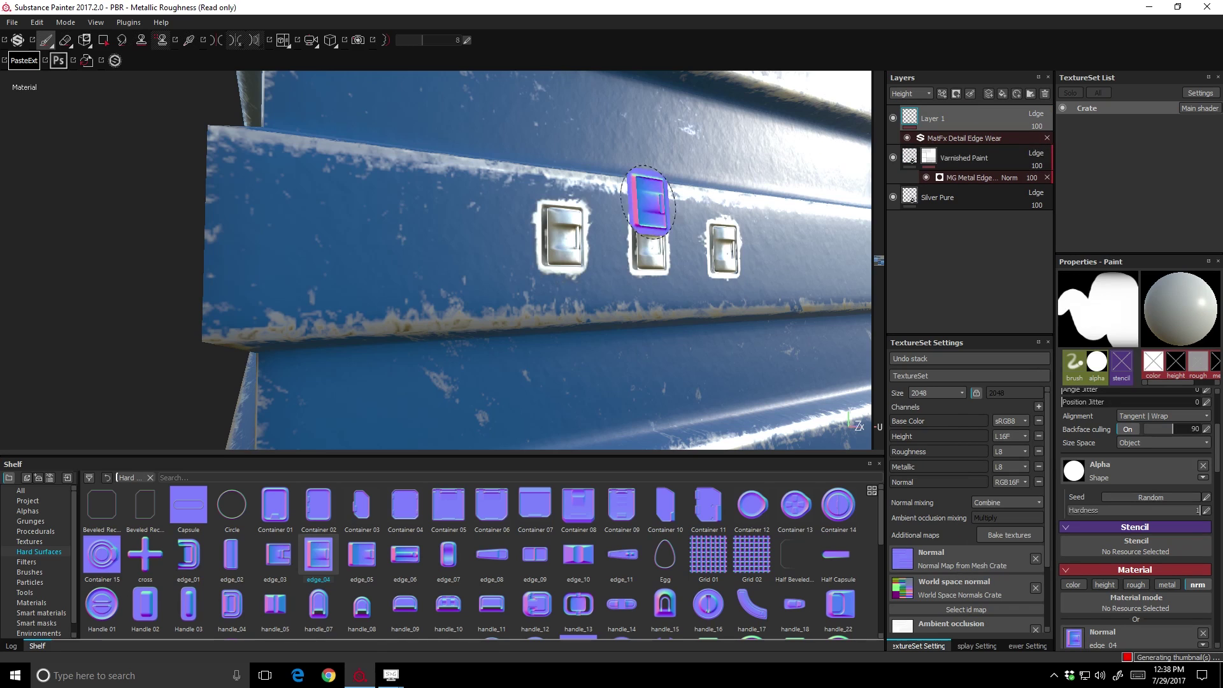
Lower the MatFx Detail Edge Wear filter's Wear Level to 0.17.
left_click_drag(732, 165, 792, 164, "alt")
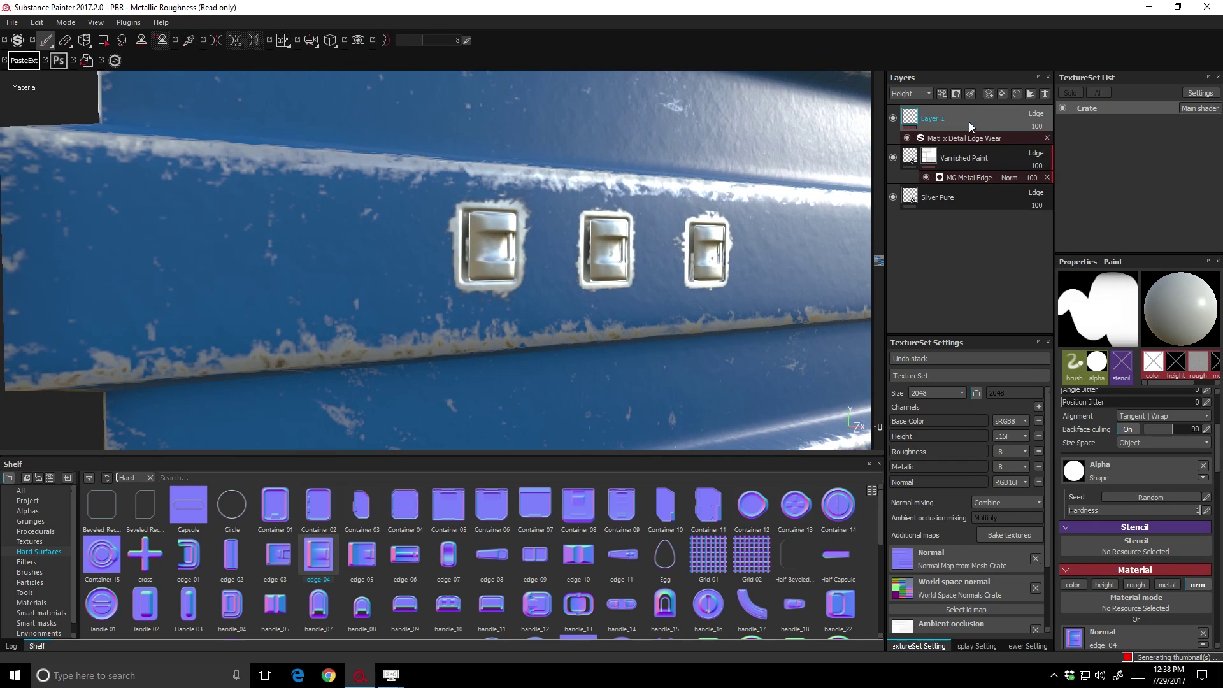
left_click(962, 137)
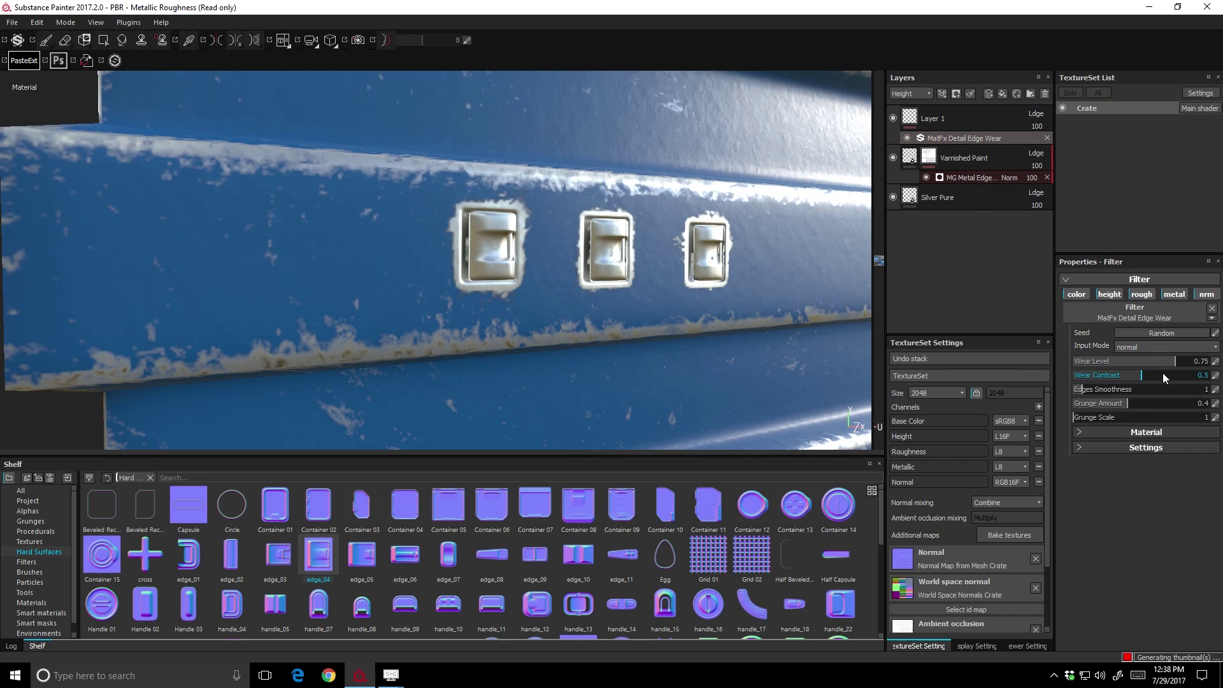
left_click_drag(1148, 359, 1095, 365)
left_click_drag(985, 161, 768, 272)
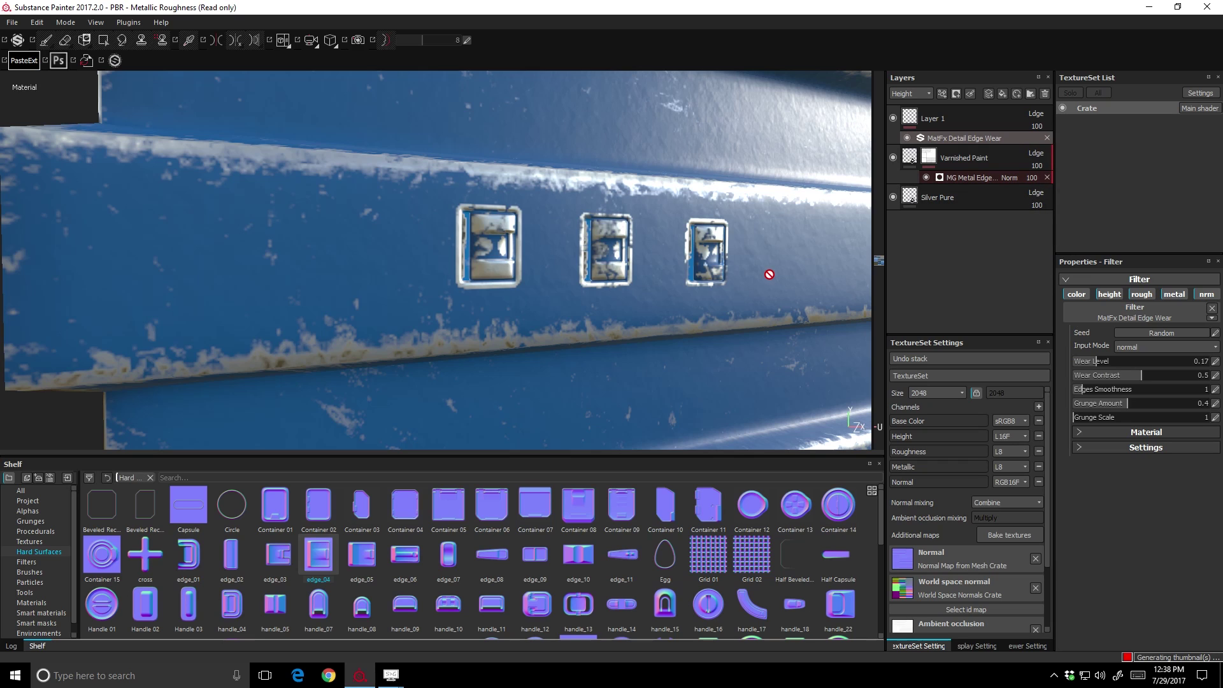
Lower the MG Metal Edge Wear generator's Wear Level to 0.41.
left_click(979, 179)
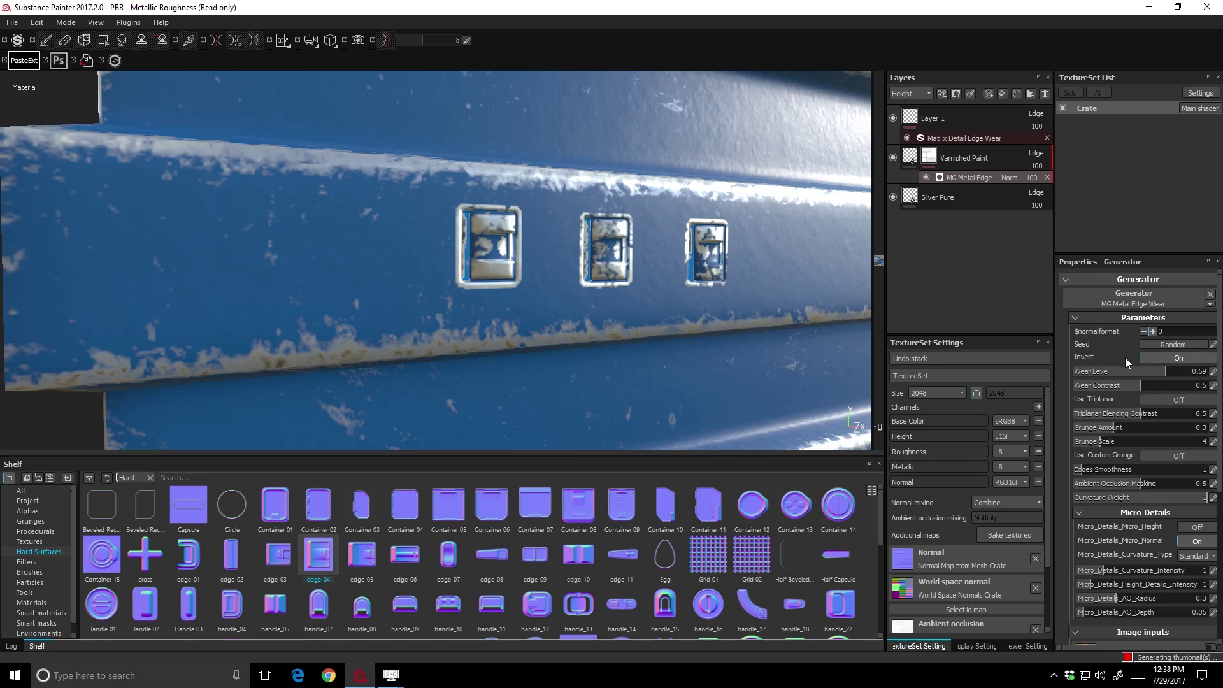
mouse_move(1126, 372)
left_mouse_down()
mouse_move(1083, 372)
mouse_move(1187, 373)
mouse_move(1129, 372)
left_mouse_up()
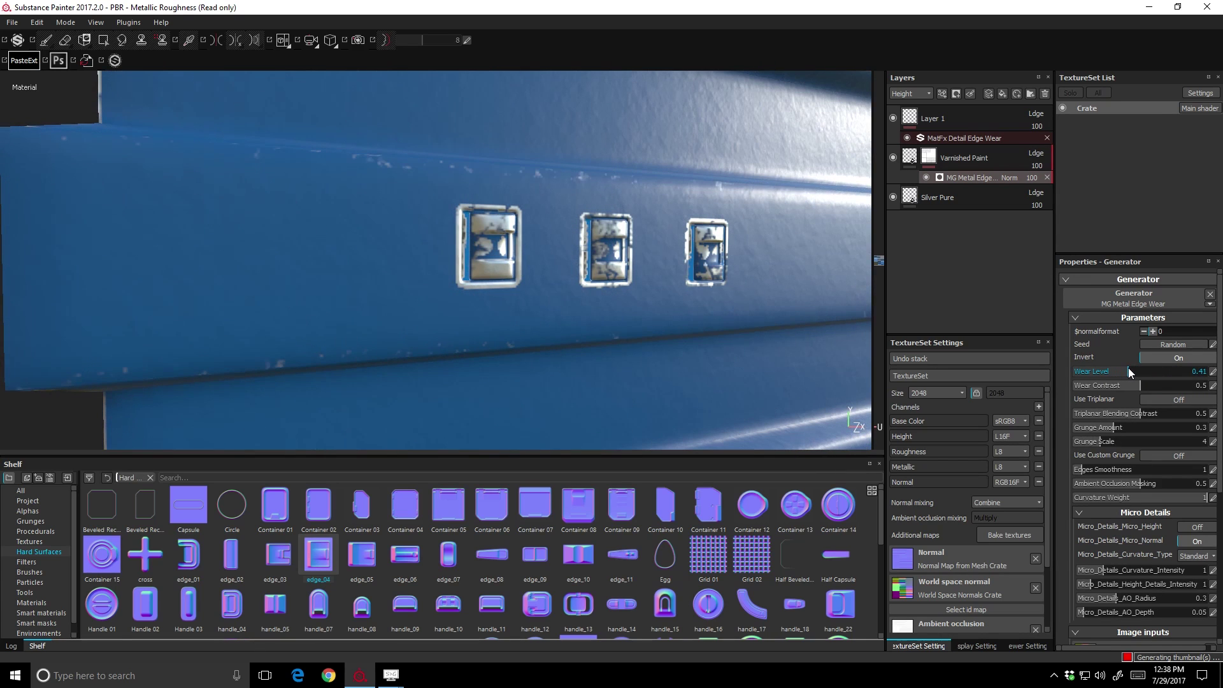